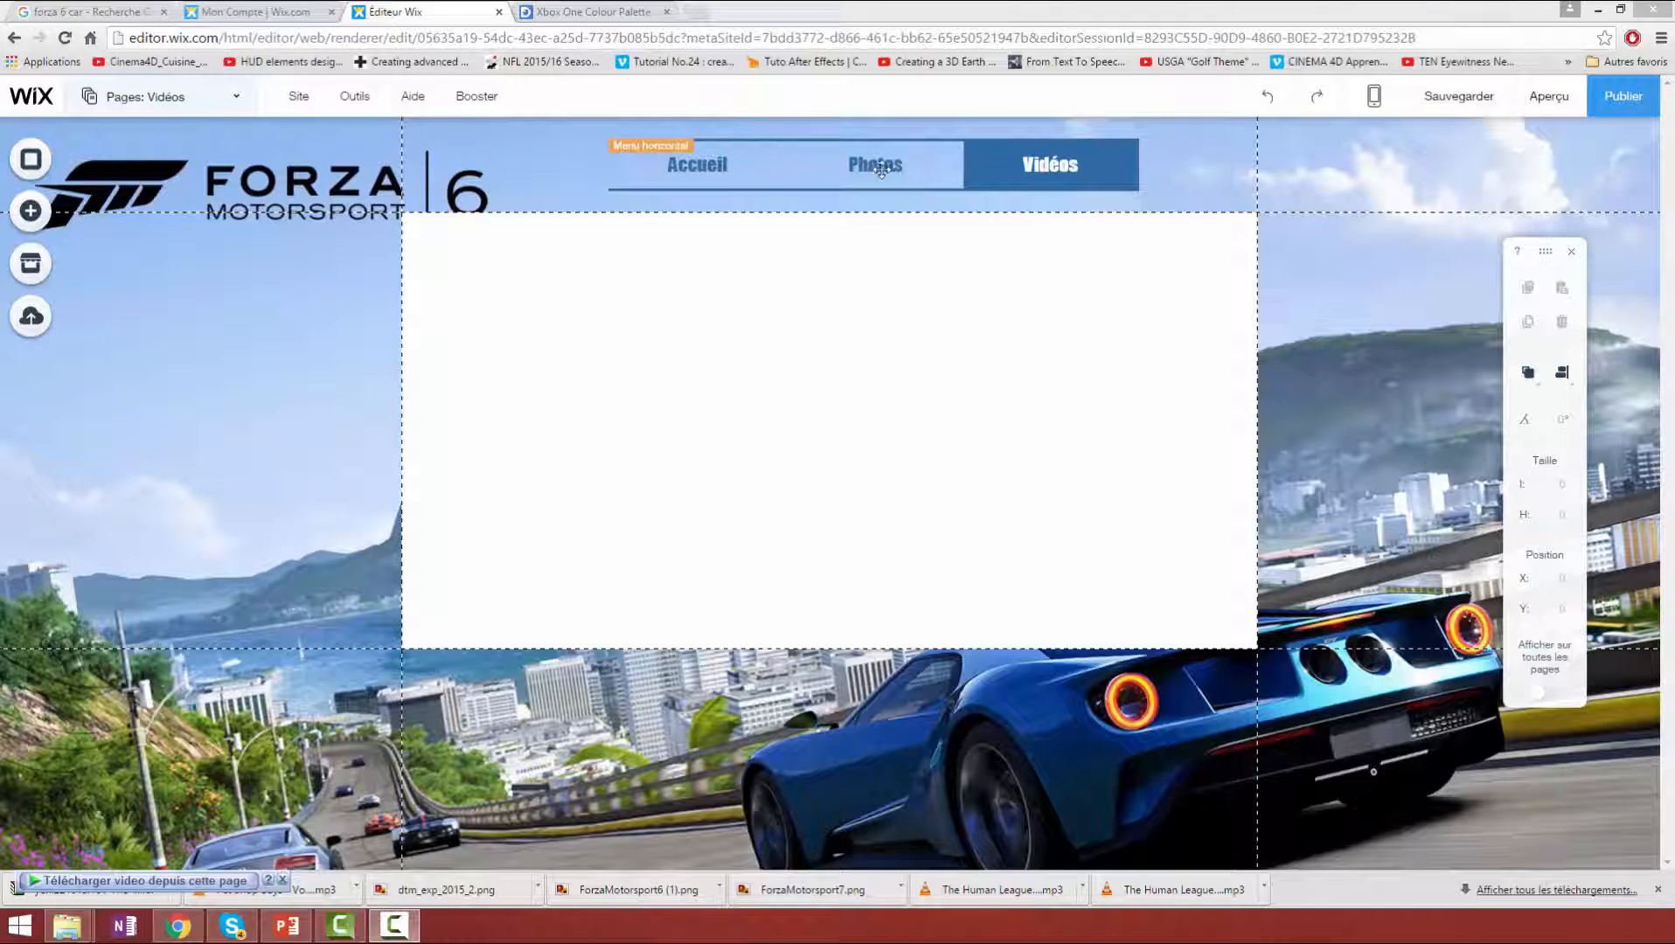
# - Open the Photos page and extend the header's lower edge downward to a height of about 144 px
pyautogui.click(161, 106)
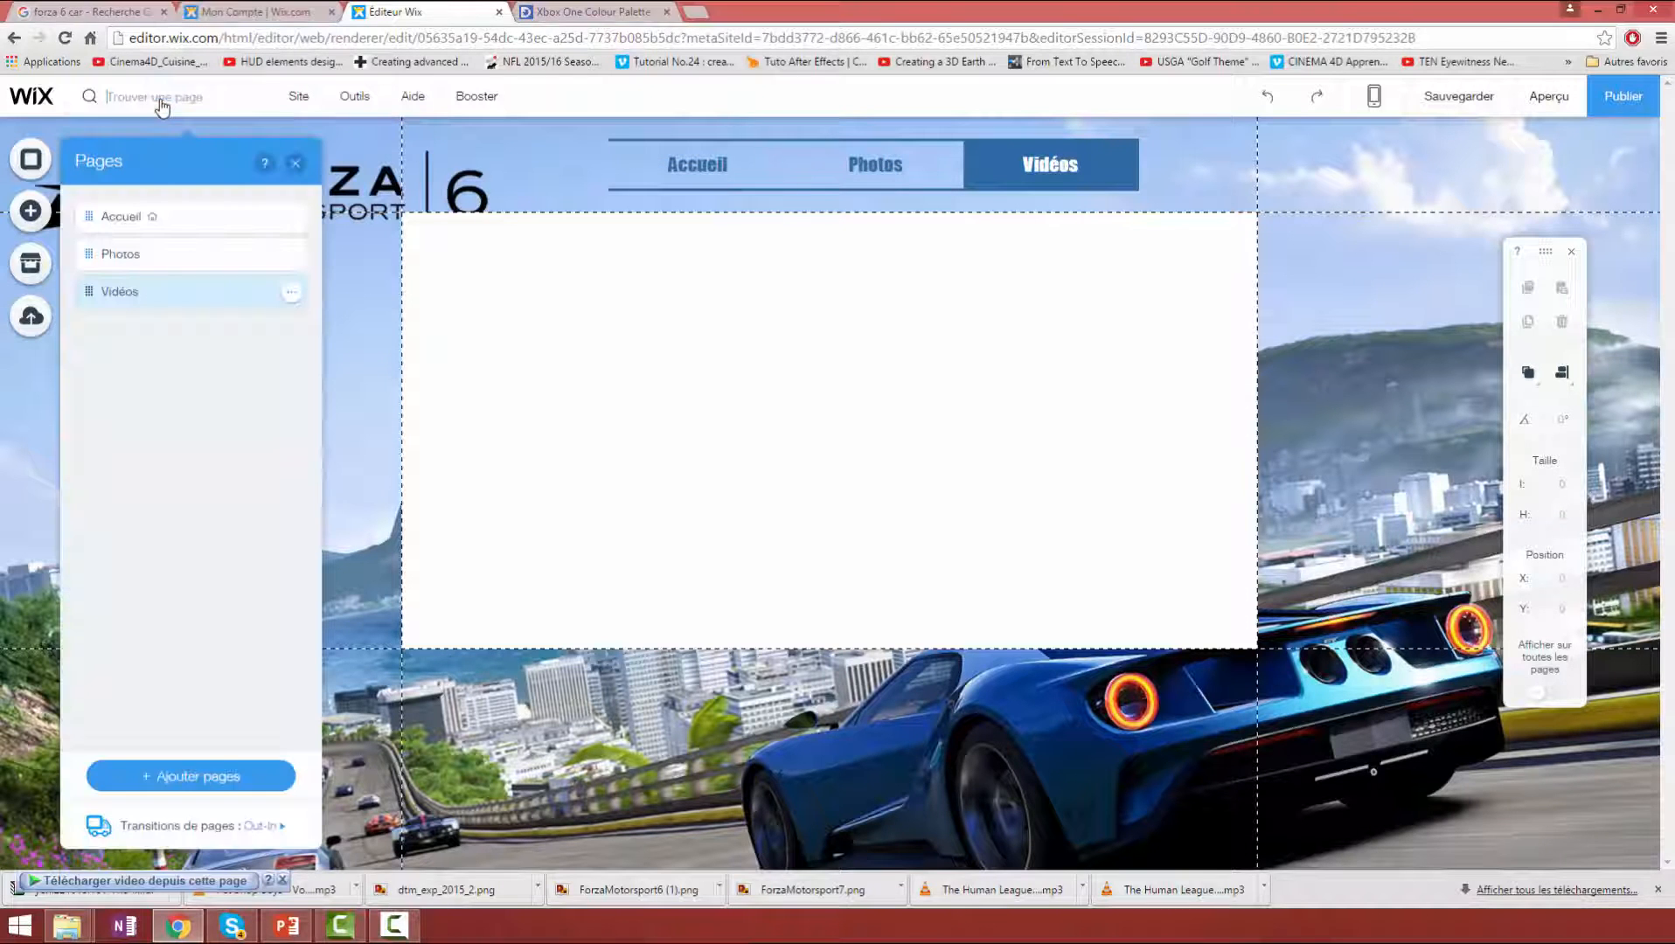
pyautogui.click(121, 255)
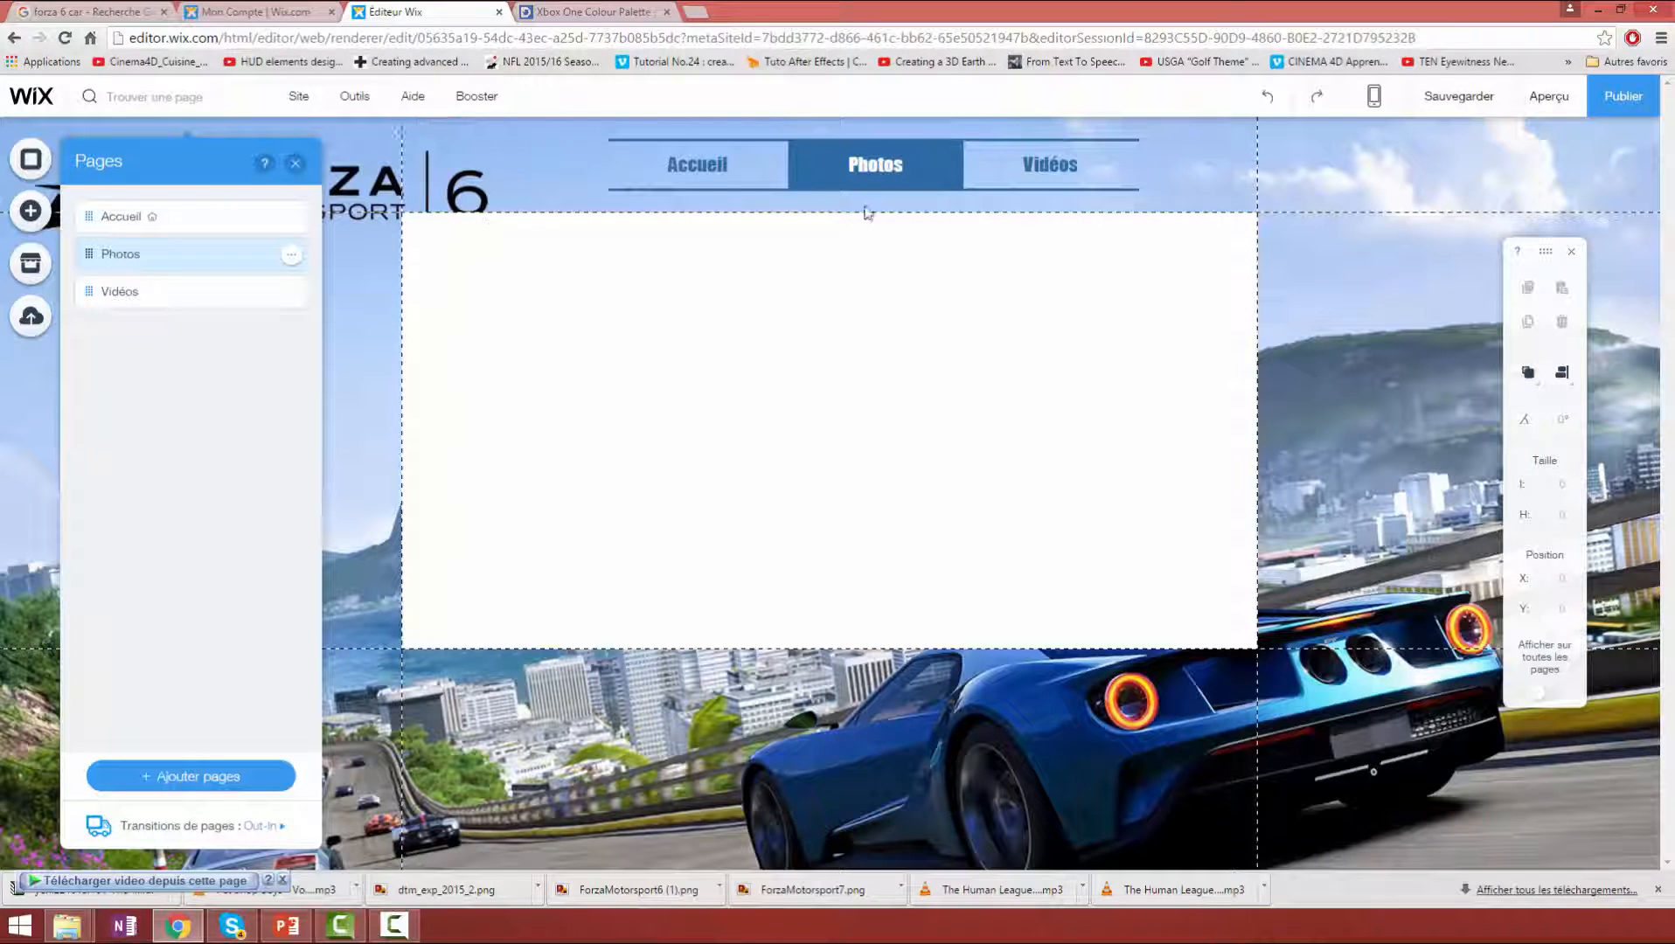
pyautogui.click(1203, 171)
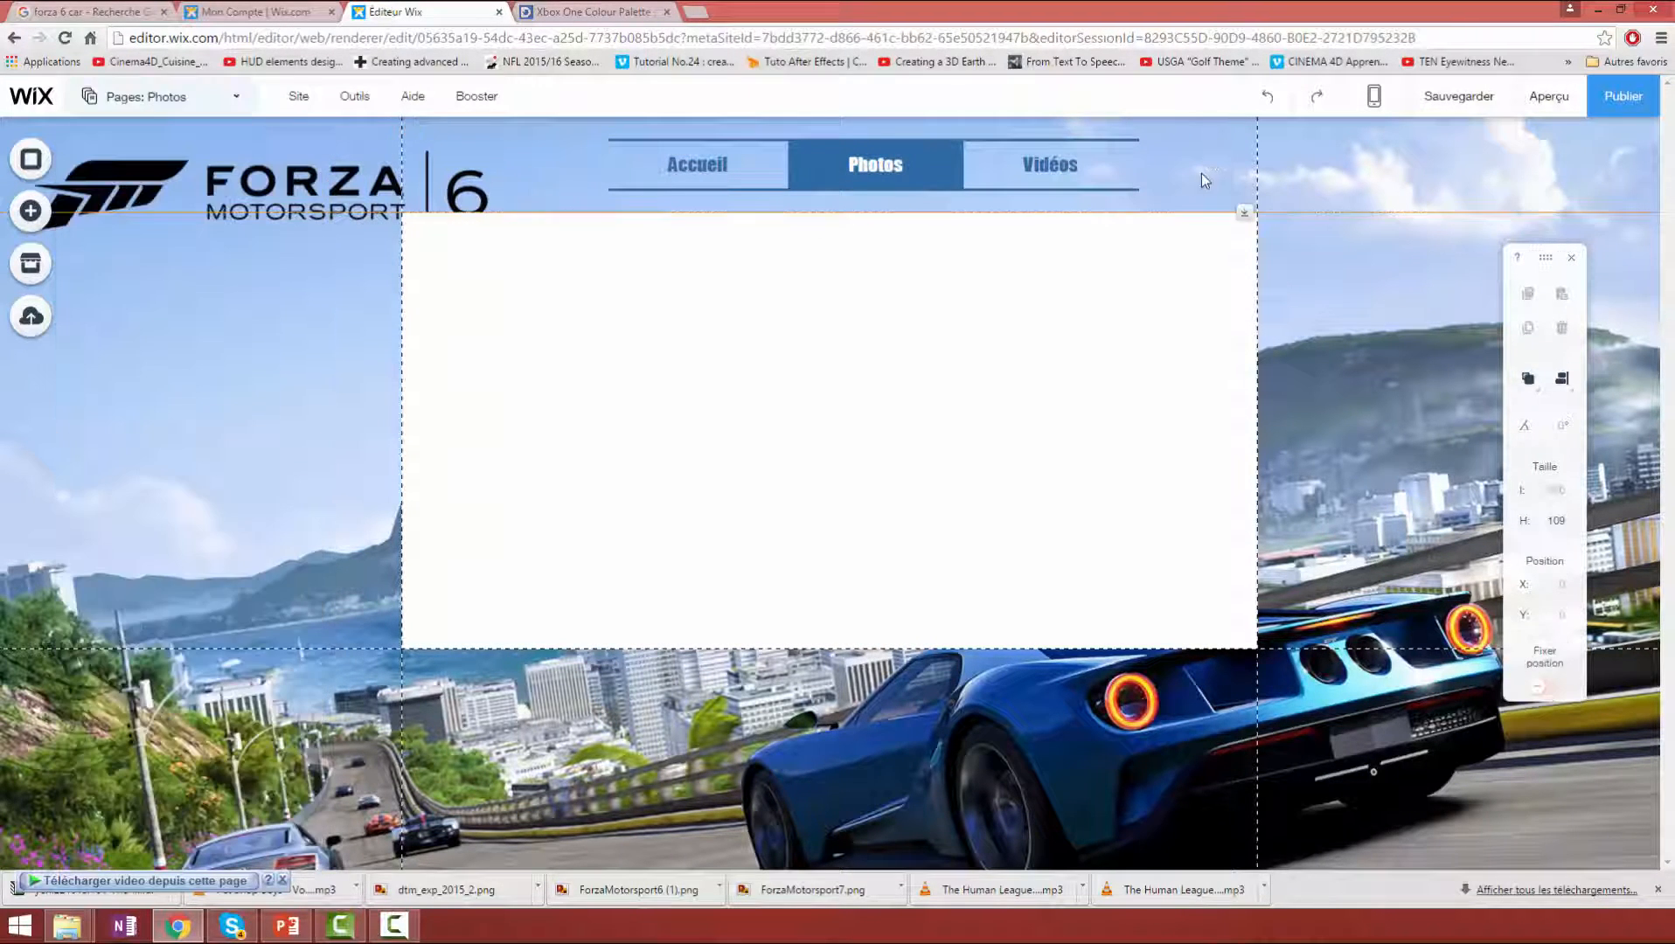
pyautogui.moveTo(1243, 210); pyautogui.dragTo(1246, 240)
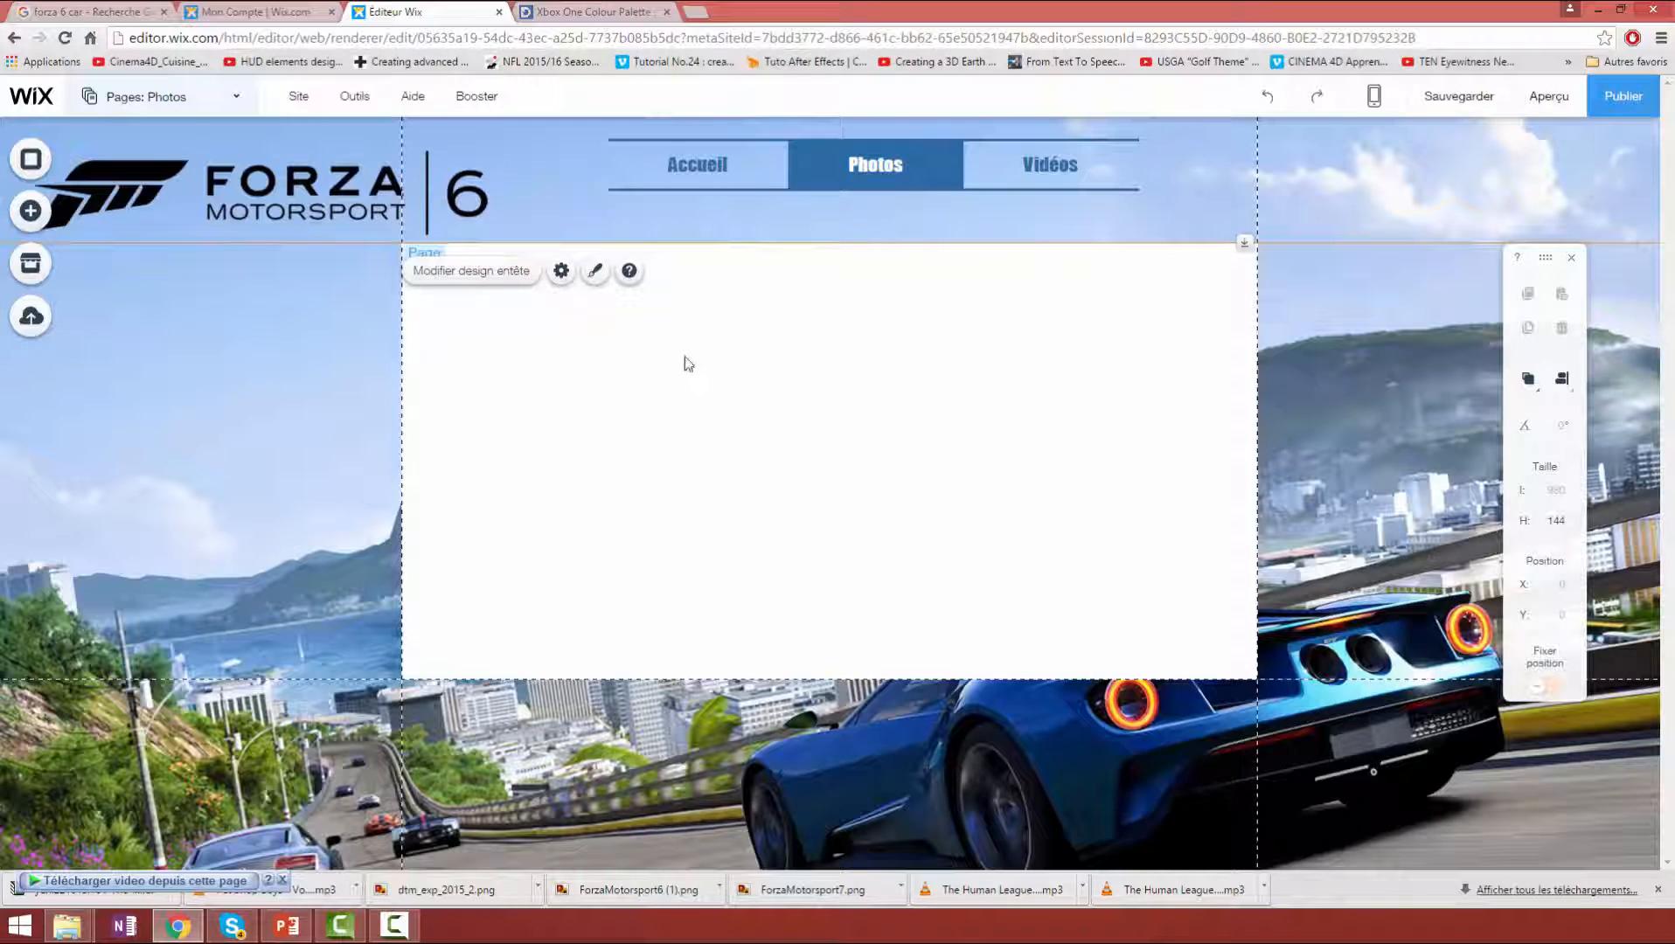
# - Customize the Photos page design by setting its background opacity to about 68%
pyautogui.click(735, 389)
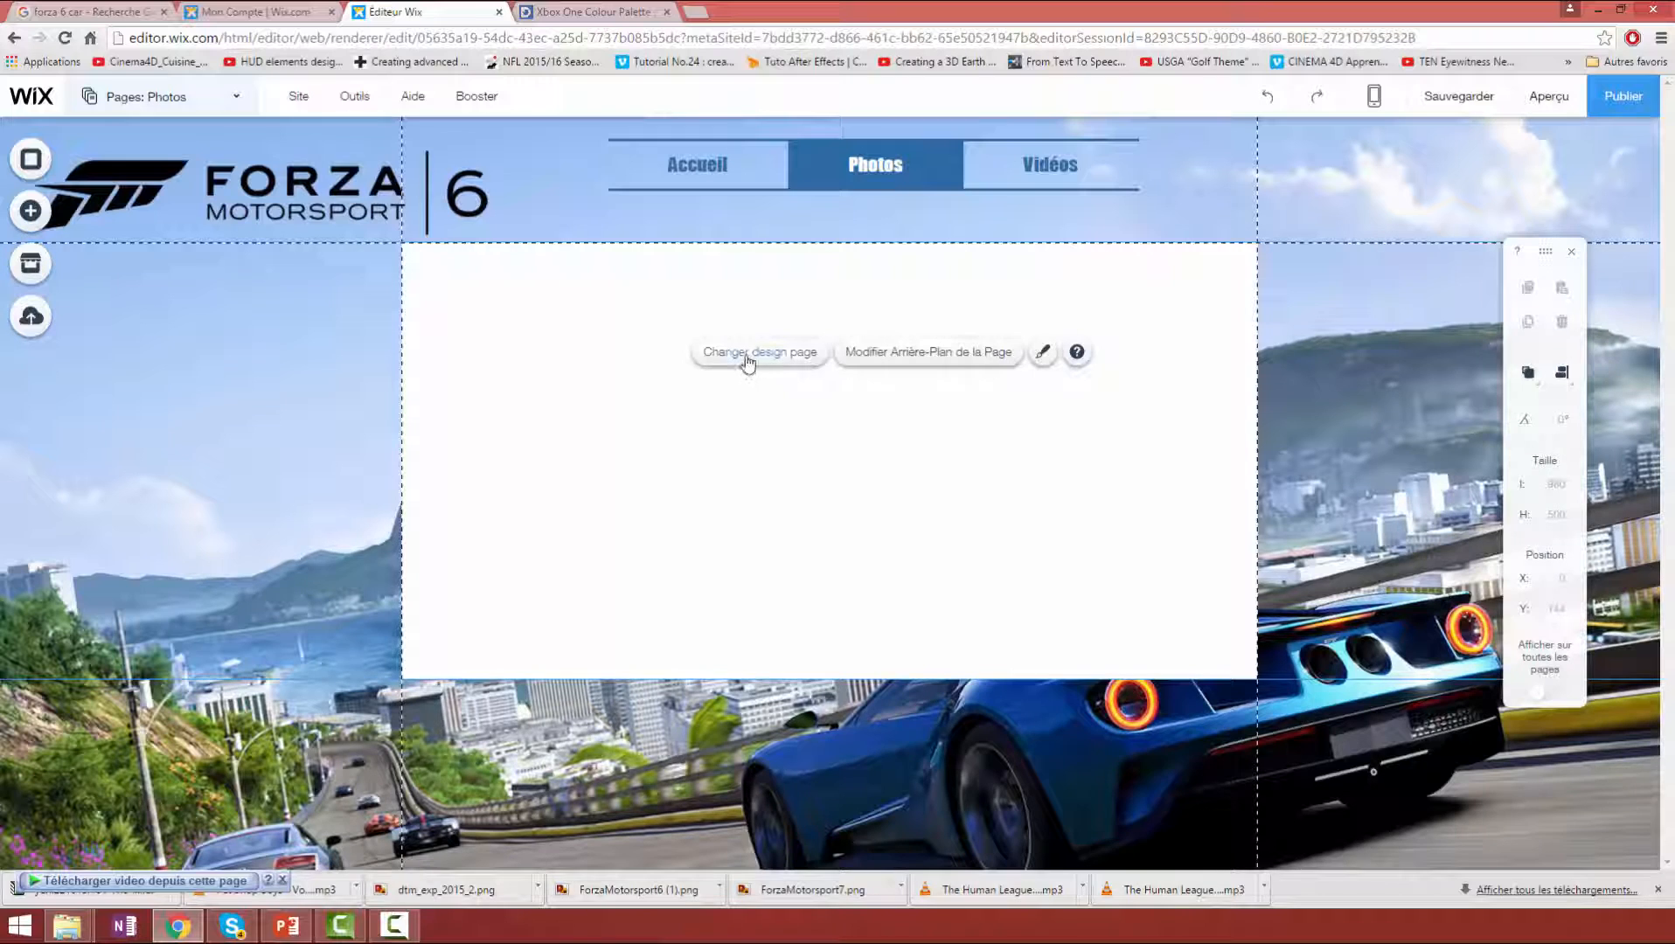
pyautogui.click(748, 359)
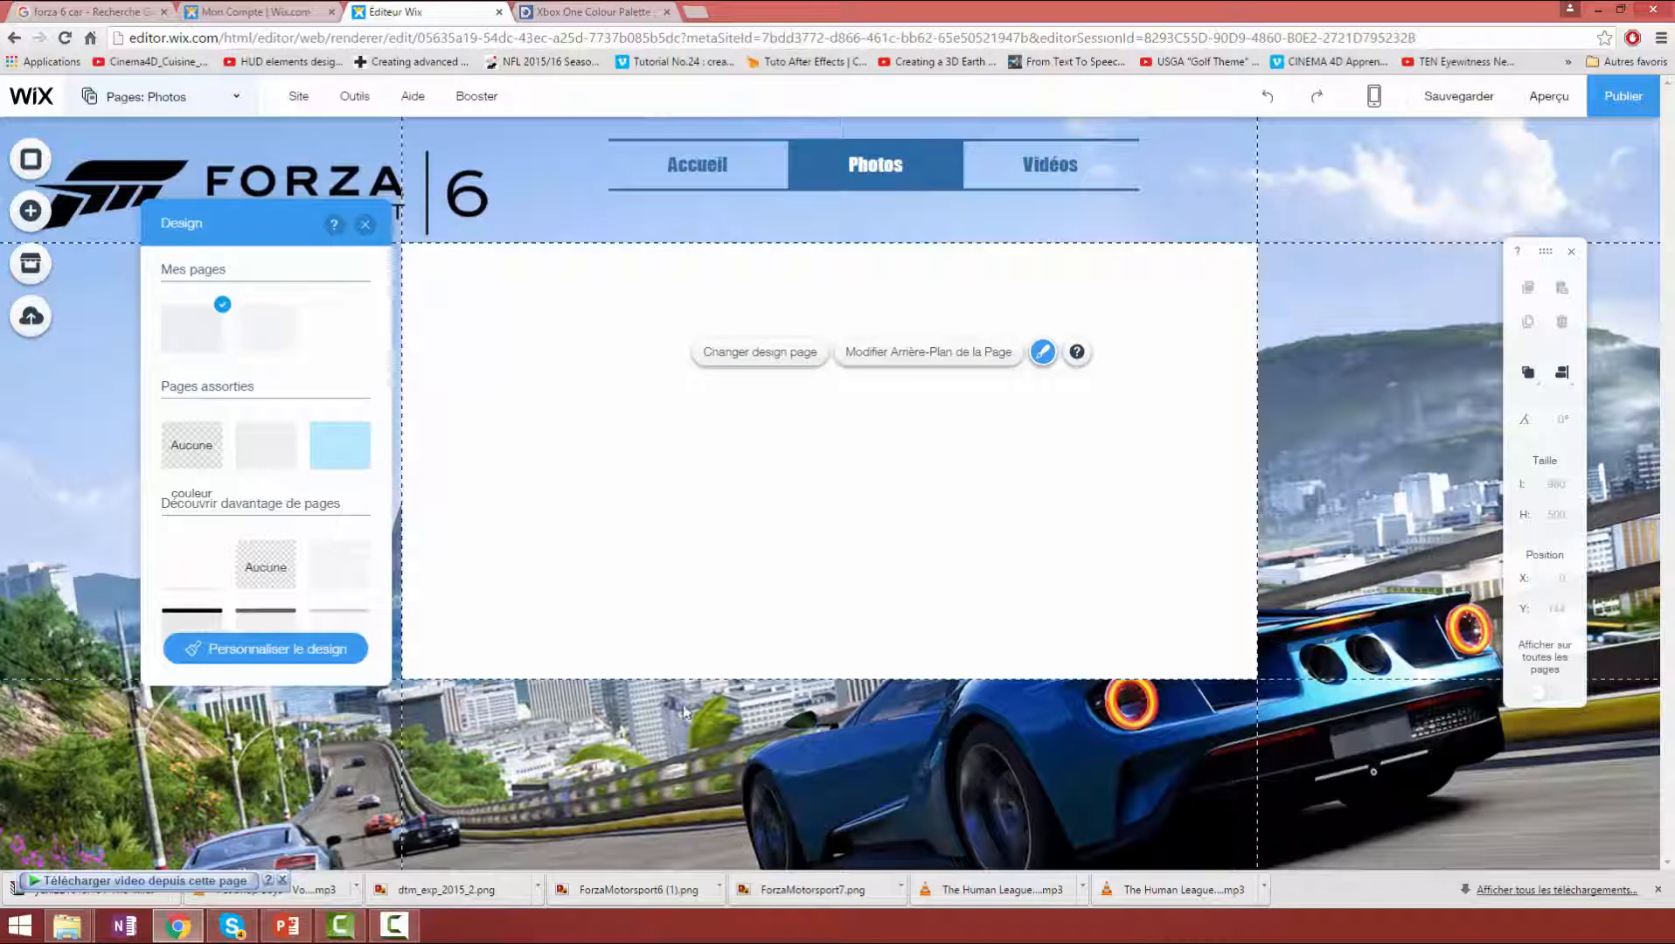
pyautogui.click(279, 656)
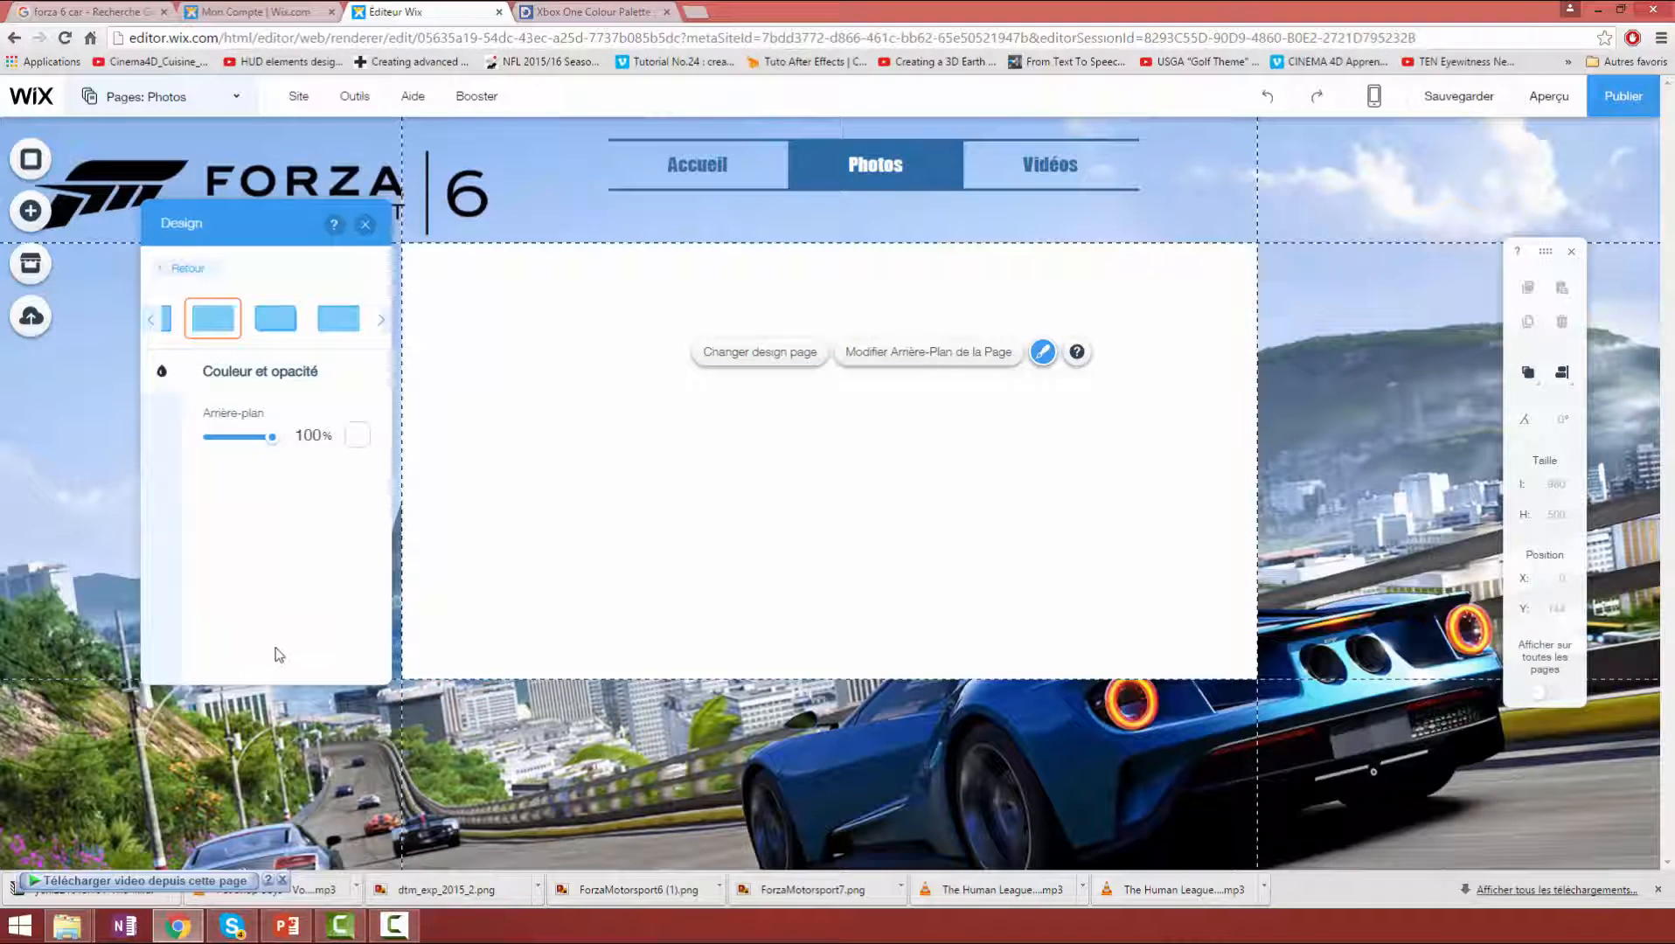
pyautogui.moveTo(270, 446); pyautogui.dragTo(254, 446)
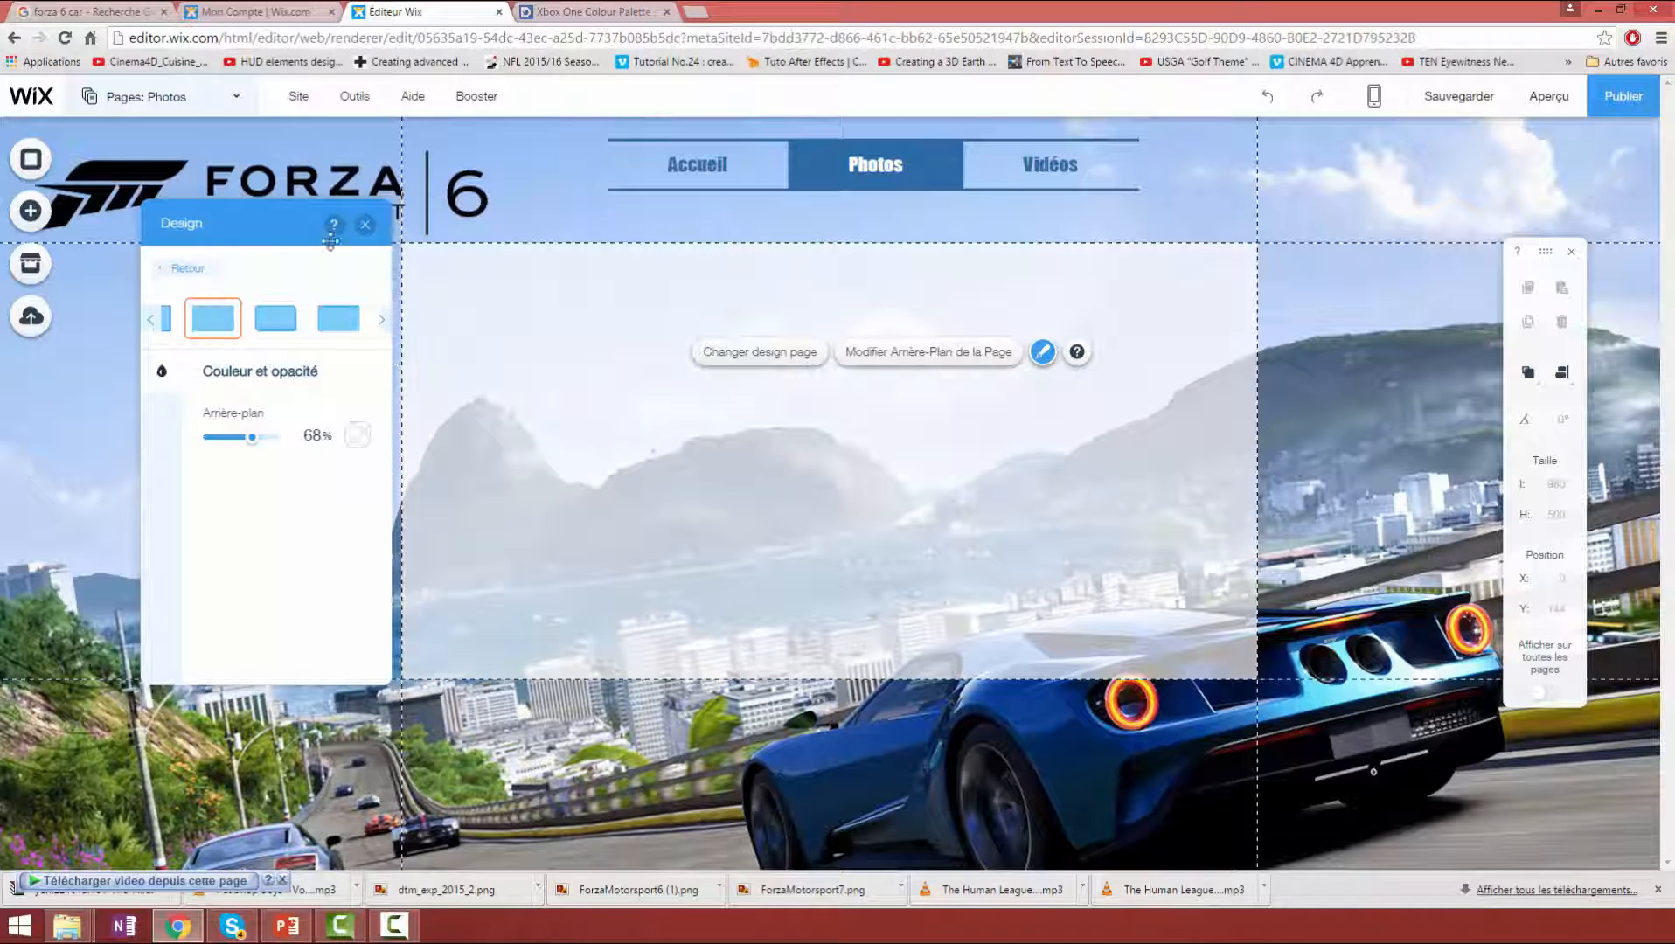
pyautogui.click(366, 225)
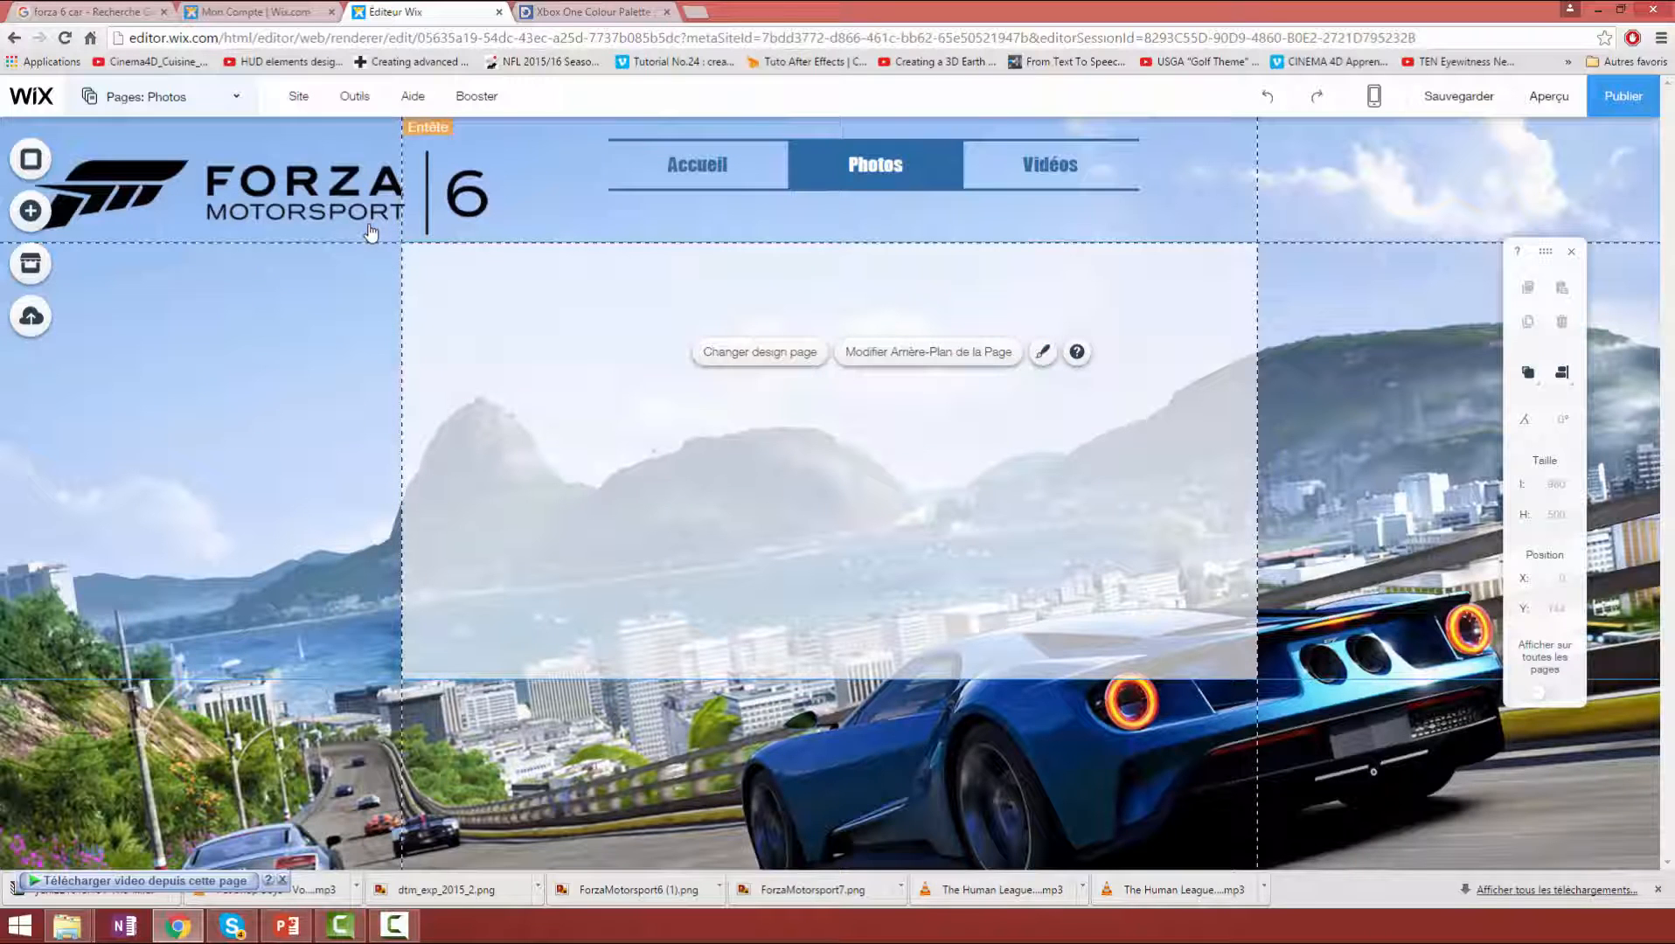
# - Add a Miniature (classique) slider gallery at the page area's upper-left corner, enlarged to about 979 × 625 px at Y 150
pyautogui.click(33, 212)
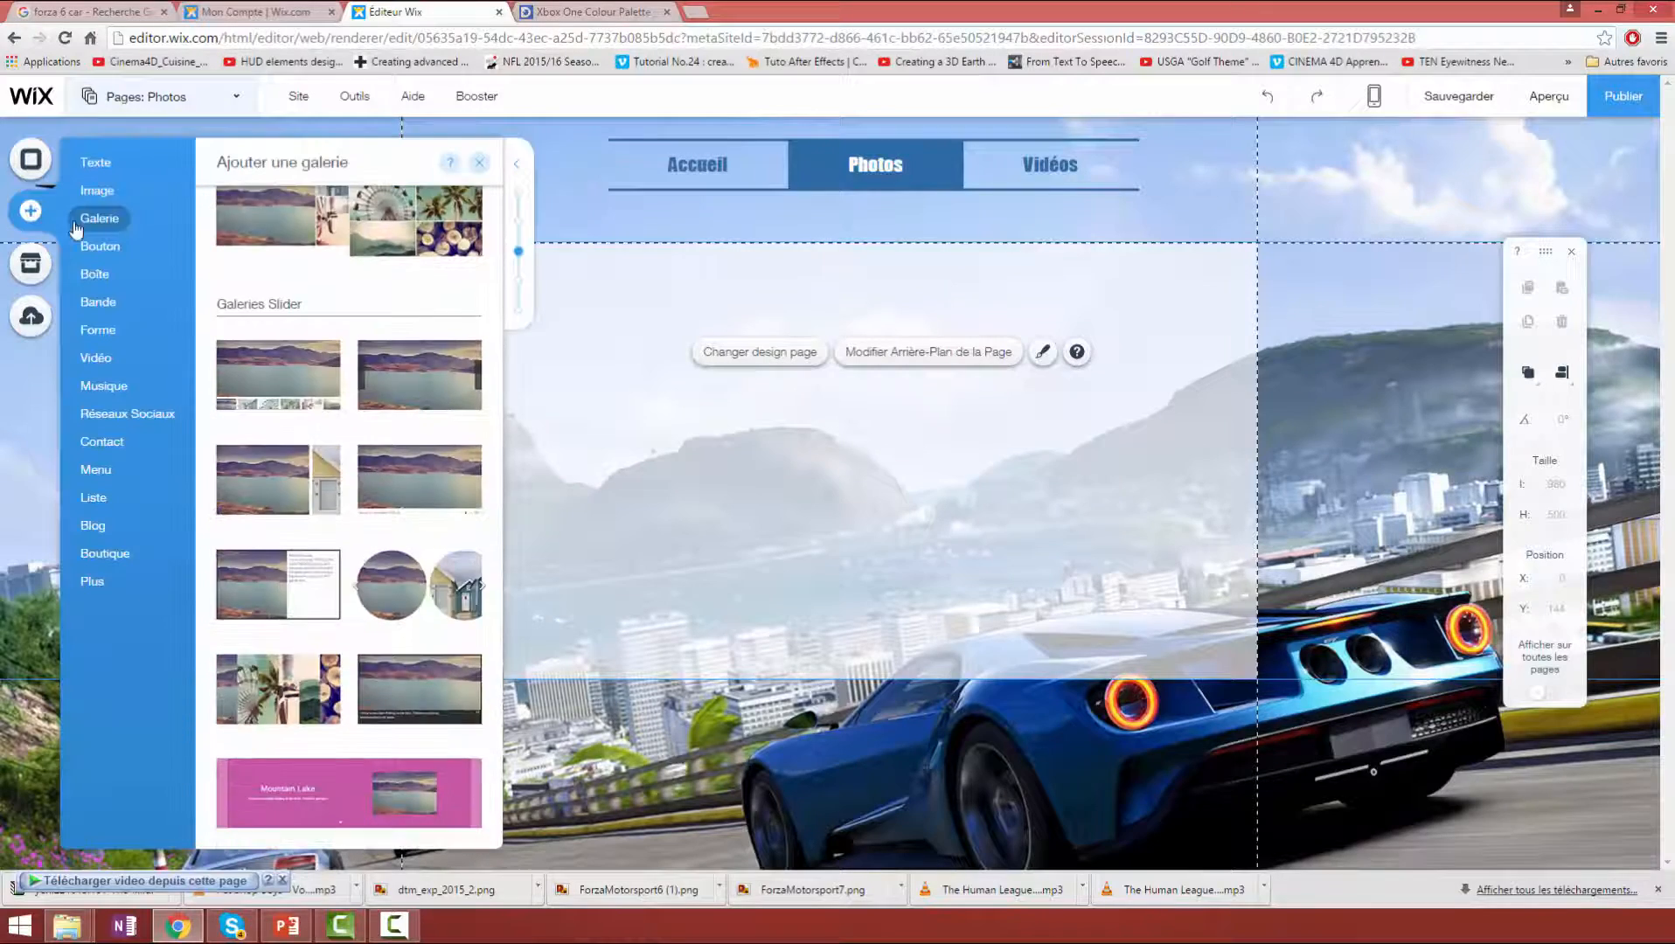
pyautogui.moveTo(495, 579)
pyautogui.mouseDown()
pyautogui.moveTo(495, 201)
pyautogui.moveTo(481, 577)
pyautogui.mouseUp()
pyautogui.scroll(-3, 481, 577)
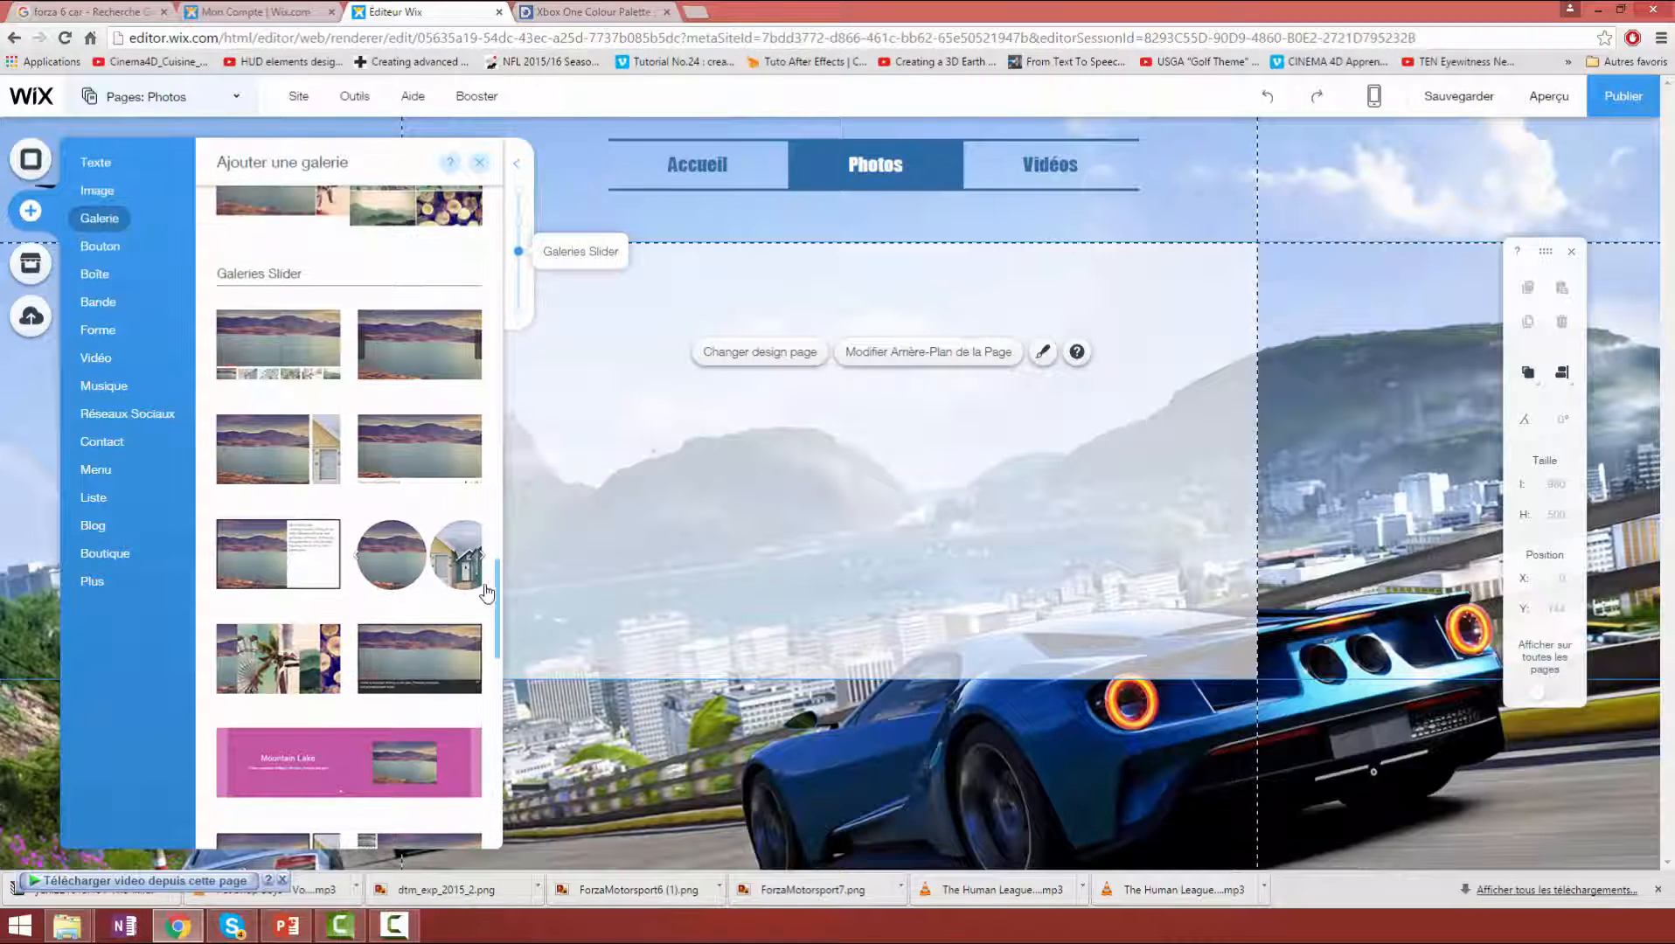
pyautogui.scroll(4, 442, 556)
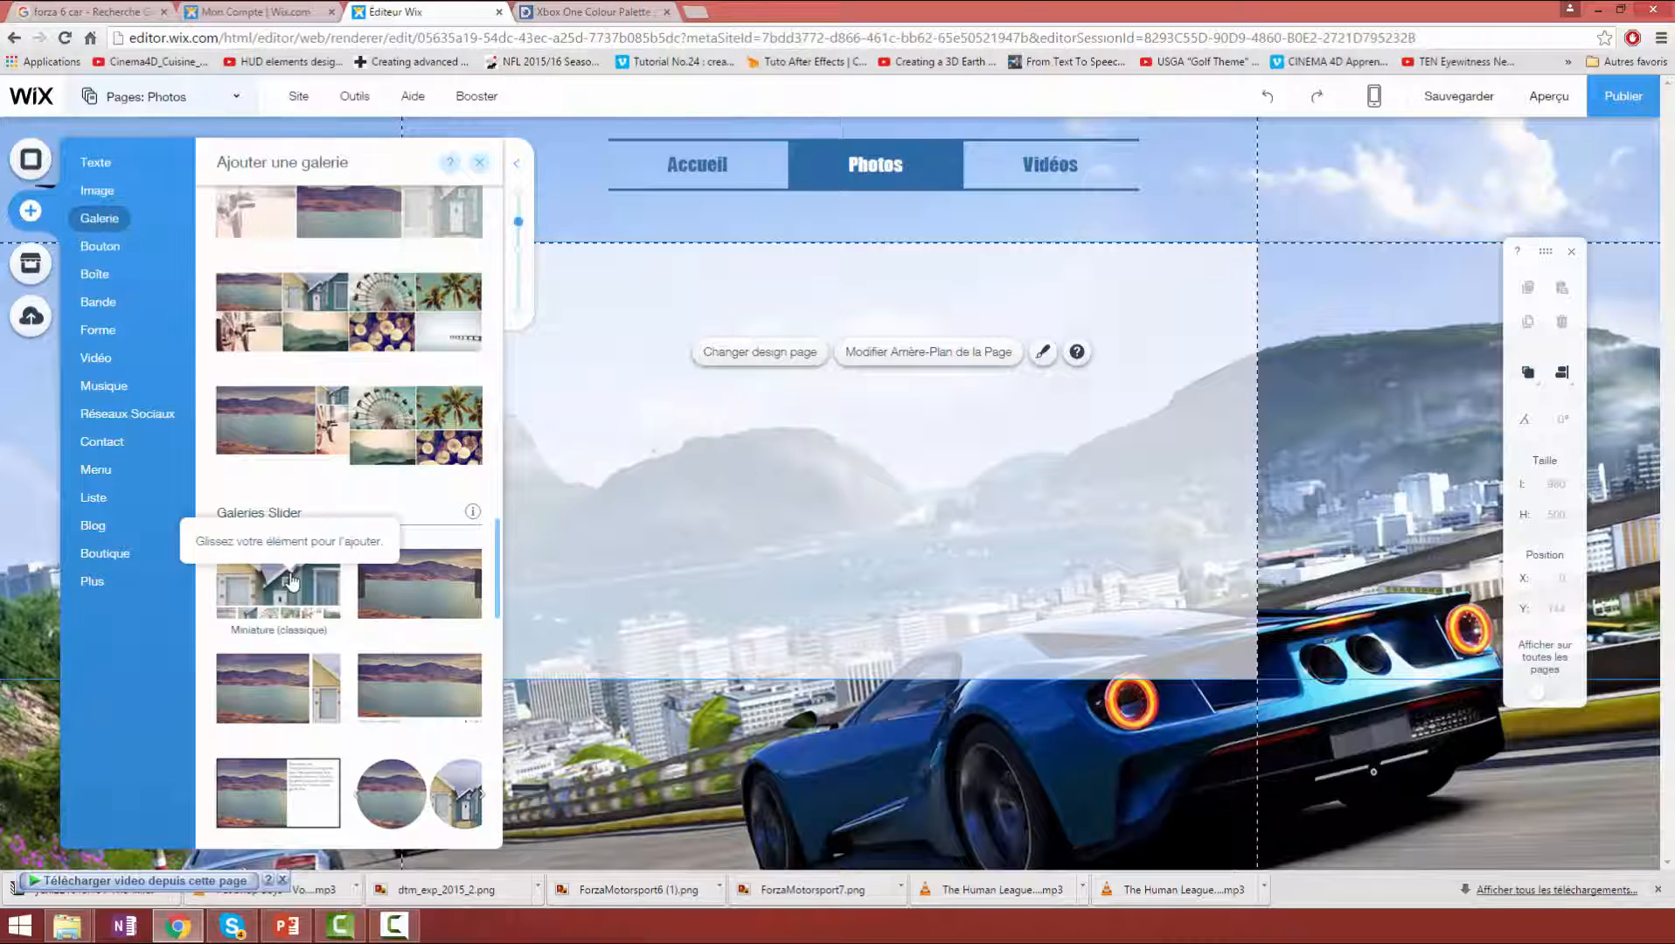
pyautogui.moveTo(292, 583); pyautogui.dragTo(401, 248)
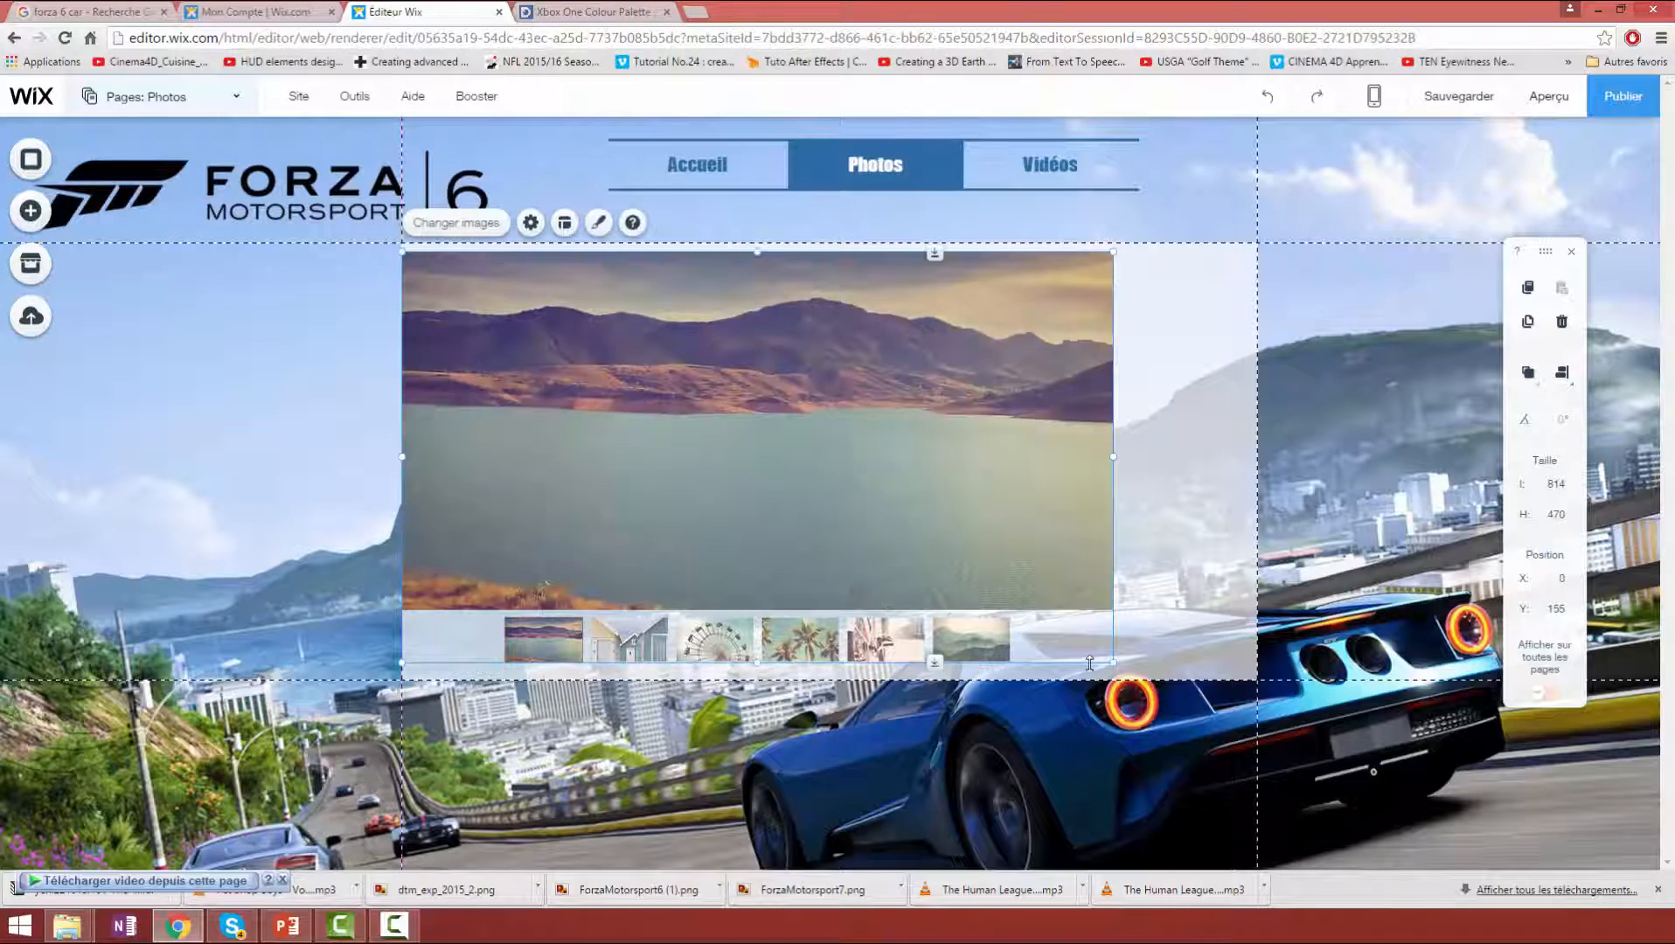
pyautogui.moveTo(1109, 665); pyautogui.dragTo(1252, 798)
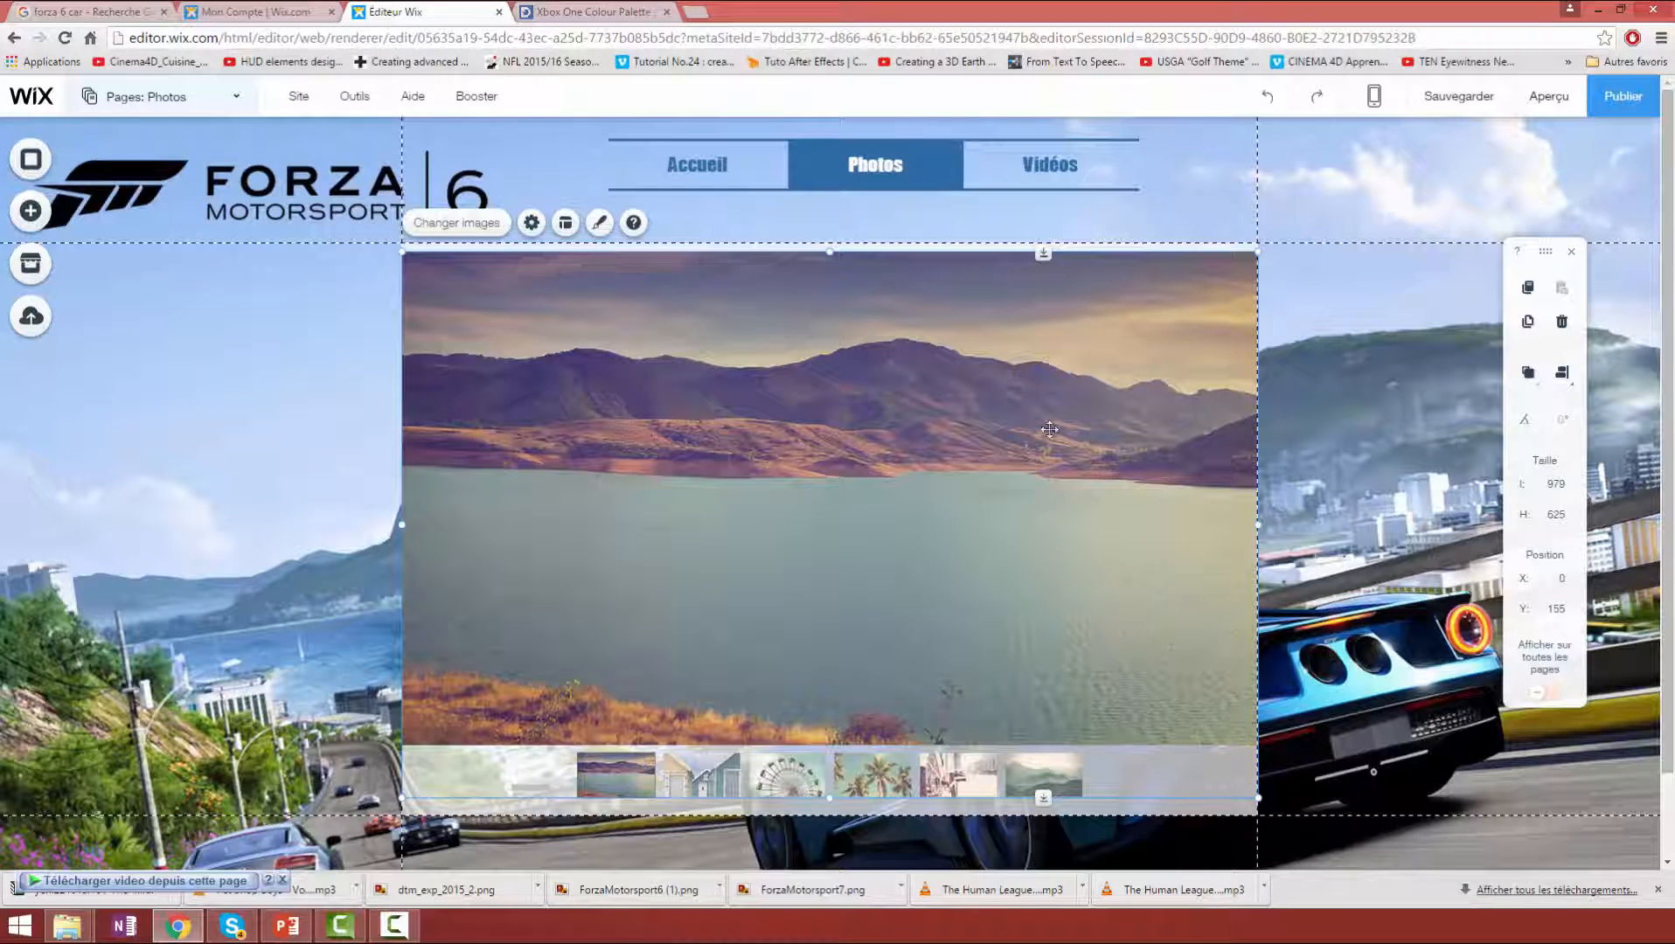
pyautogui.moveTo(861, 411); pyautogui.dragTo(859, 412)
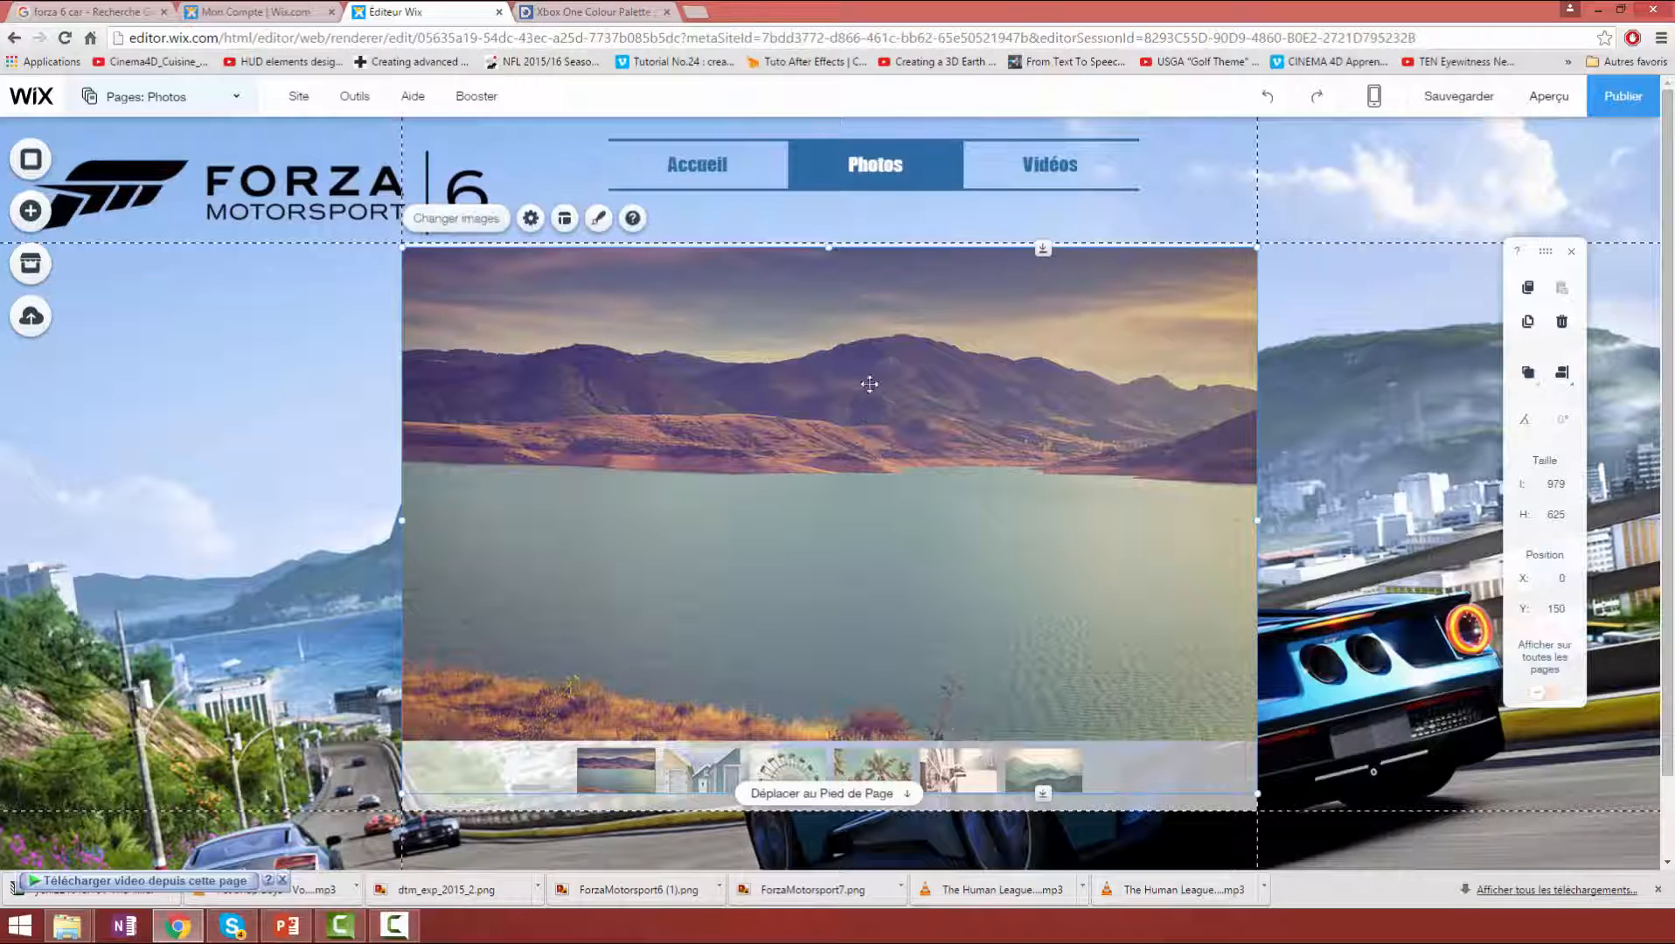
# - Delete all six sample images from the new gallery
pyautogui.click(448, 225)
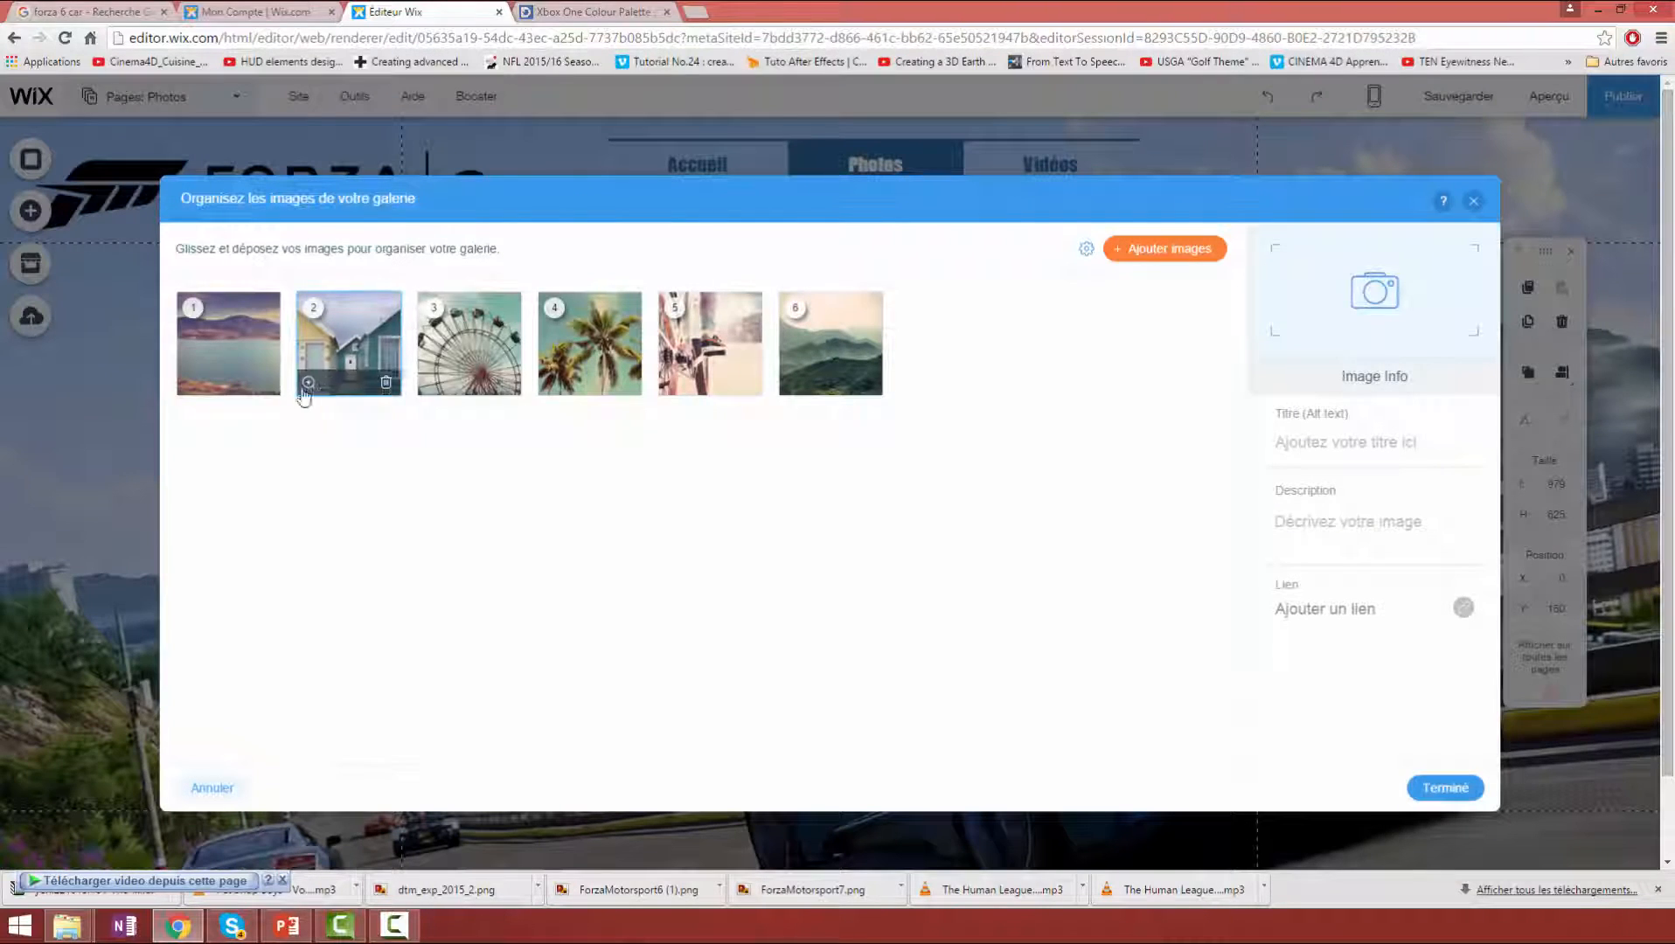
pyautogui.click(266, 382)
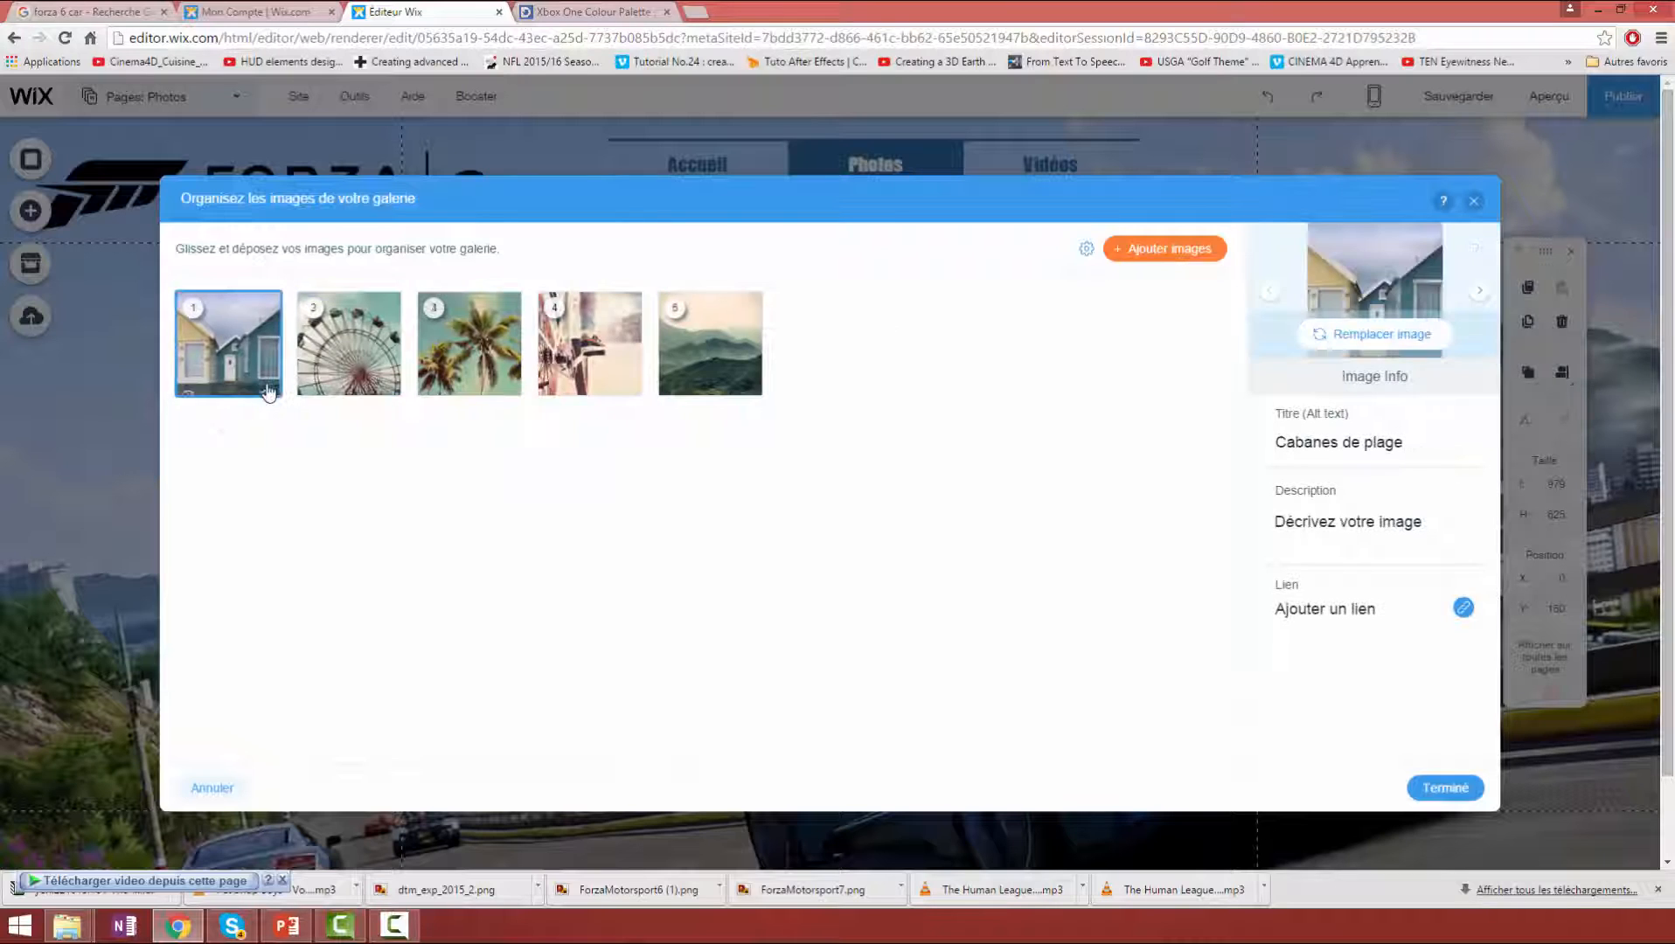
pyautogui.click(266, 382)
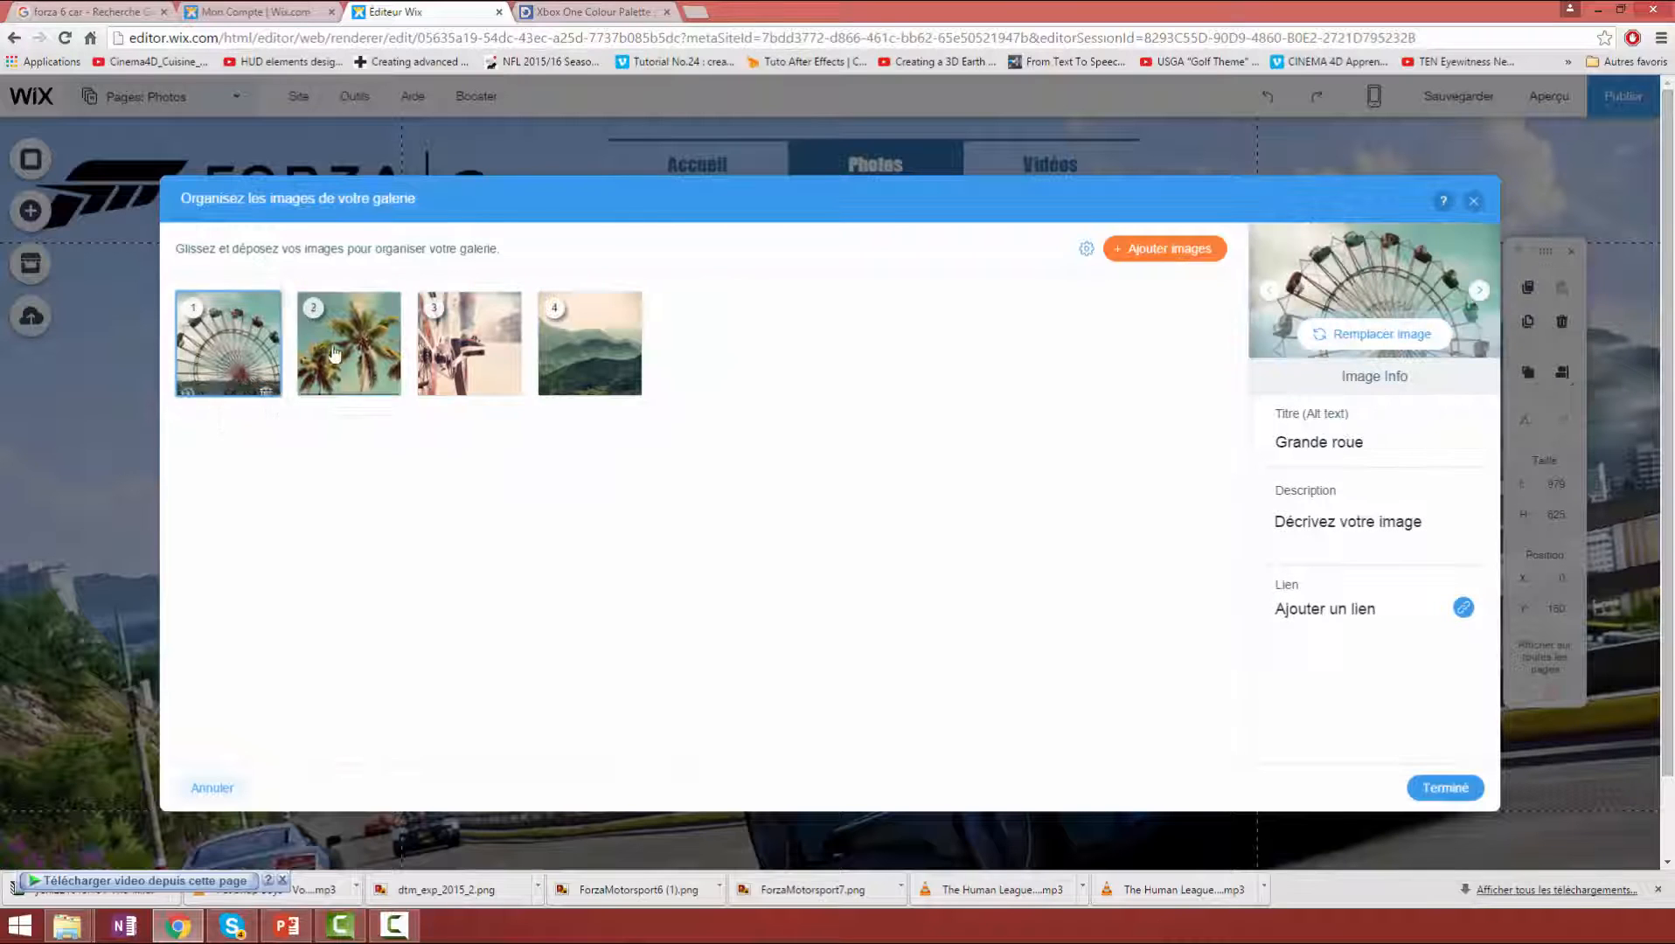
pyautogui.click(266, 382)
pyautogui.click(266, 385)
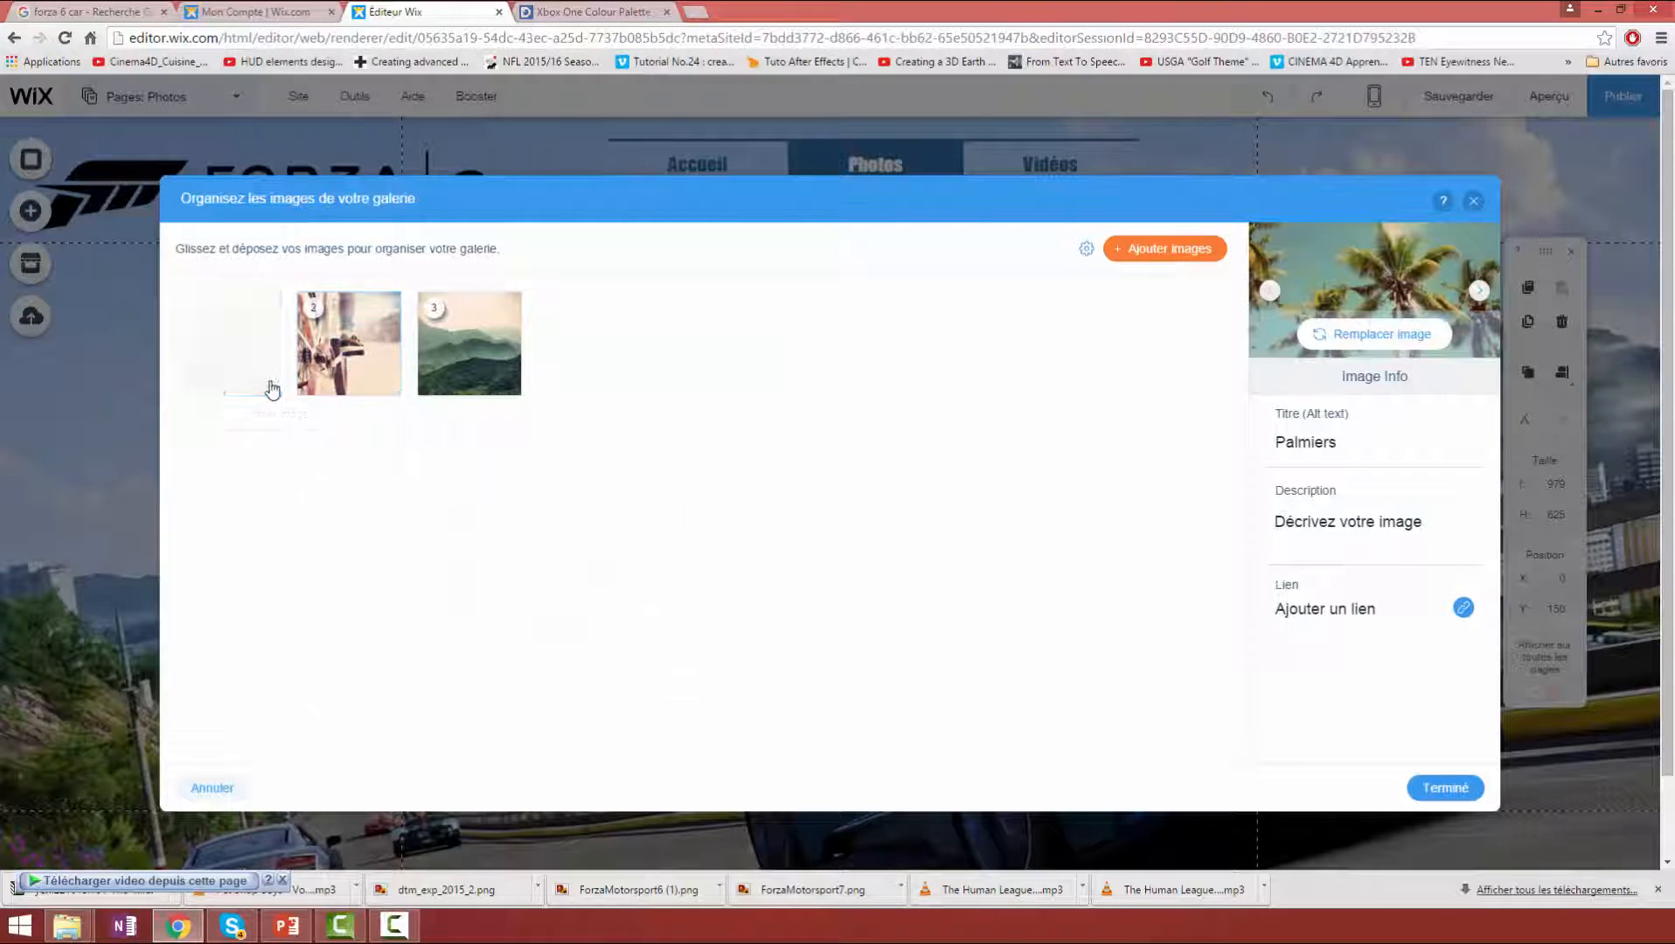
pyautogui.click(266, 384)
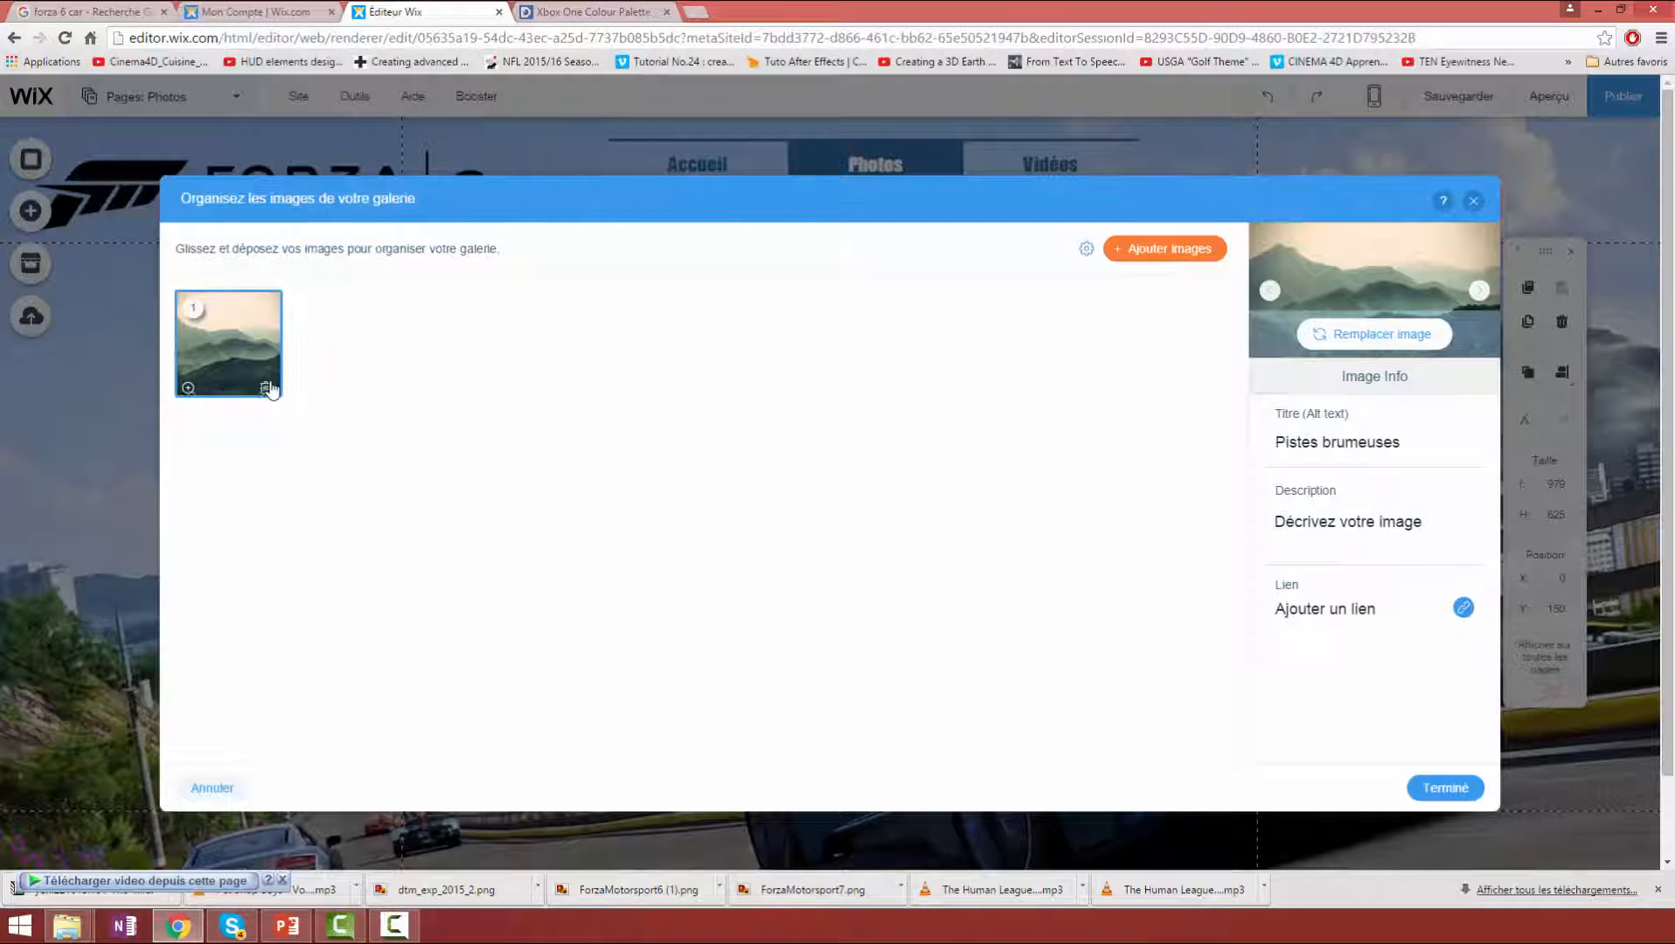
pyautogui.click(266, 384)
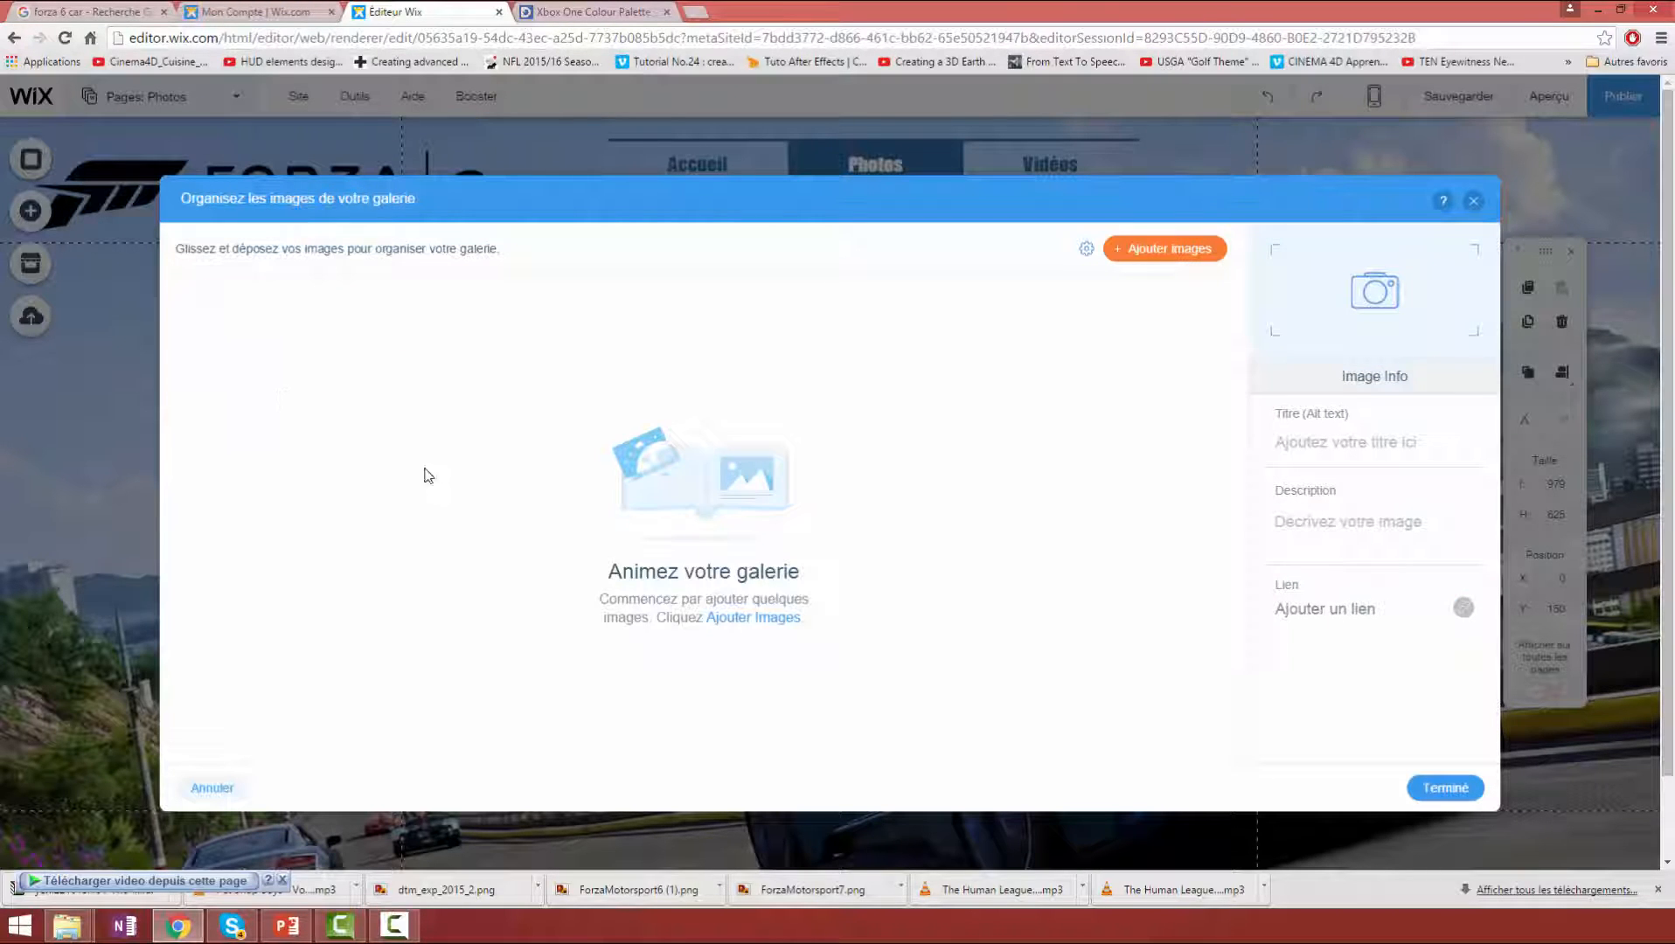
# - Add eight uploaded car images to the gallery, from the Ferrari cockpit shot to the blue Pepsi racing car
pyautogui.click(1159, 255)
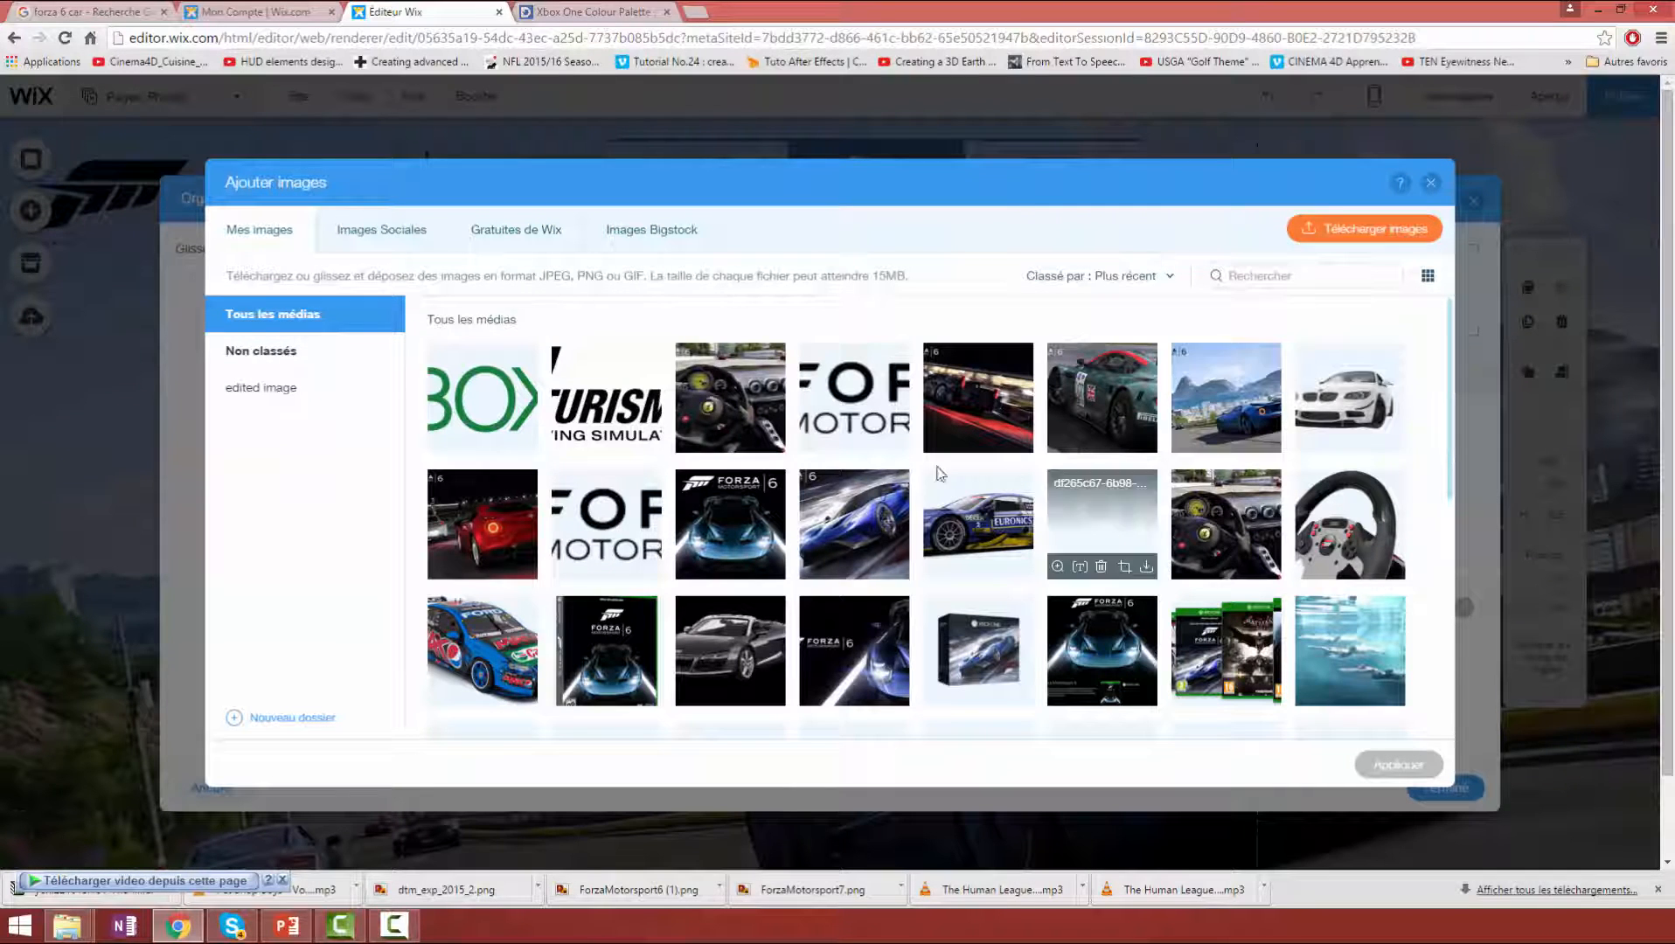
pyautogui.click(757, 390)
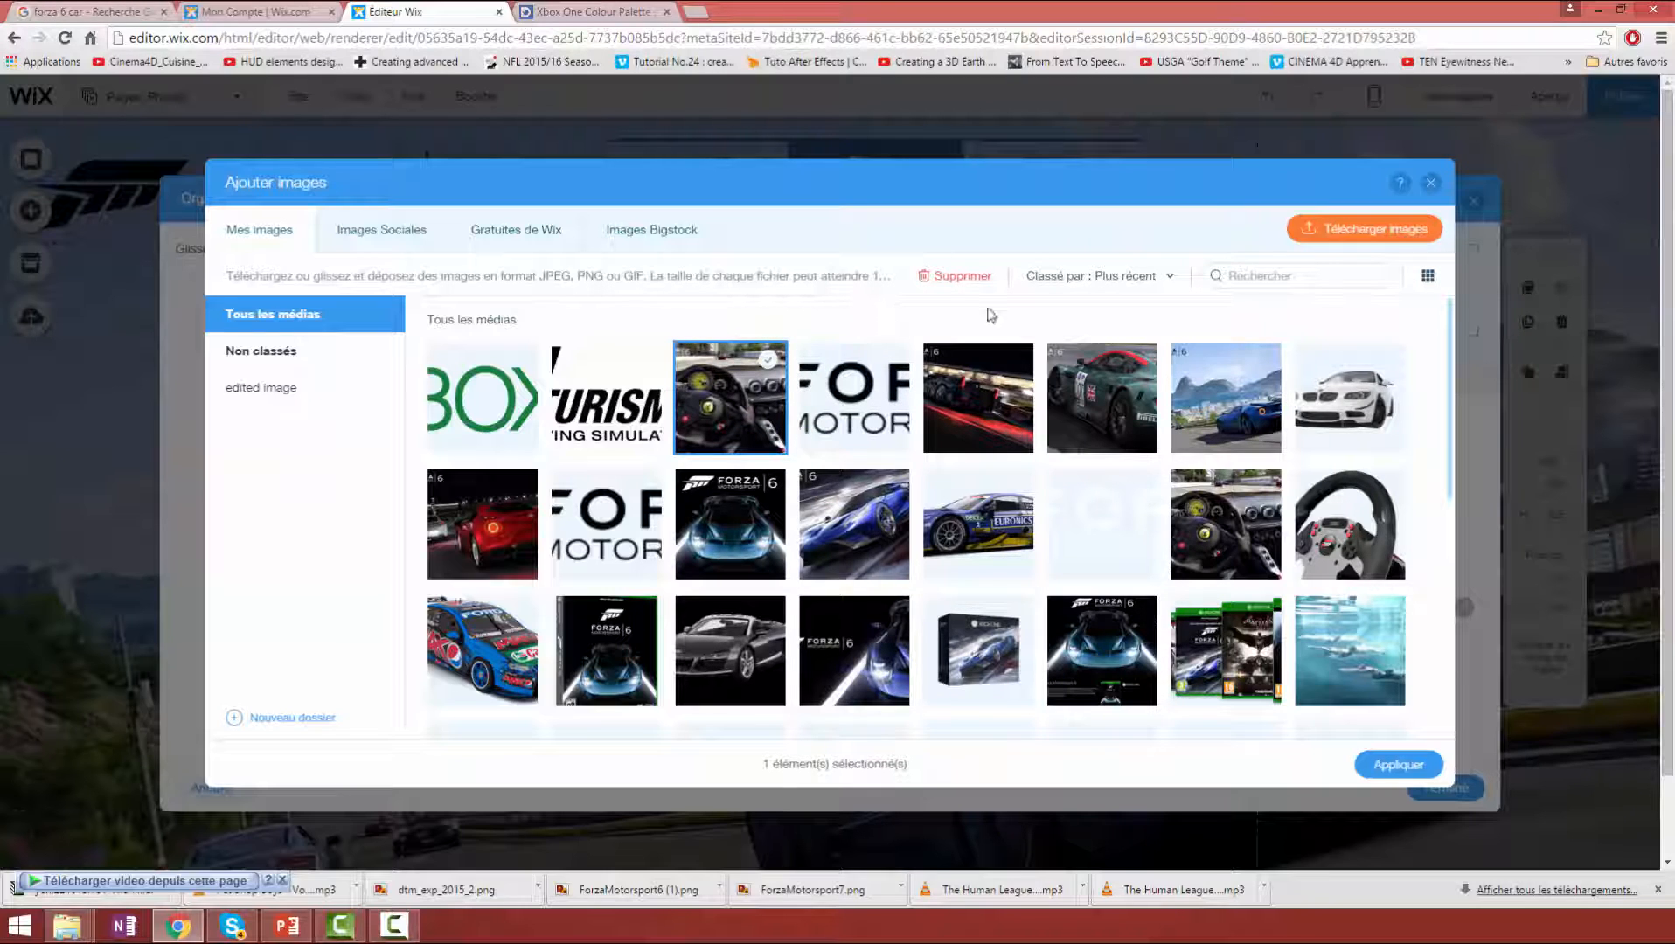
pyautogui.click(997, 374)
pyautogui.click(1088, 389)
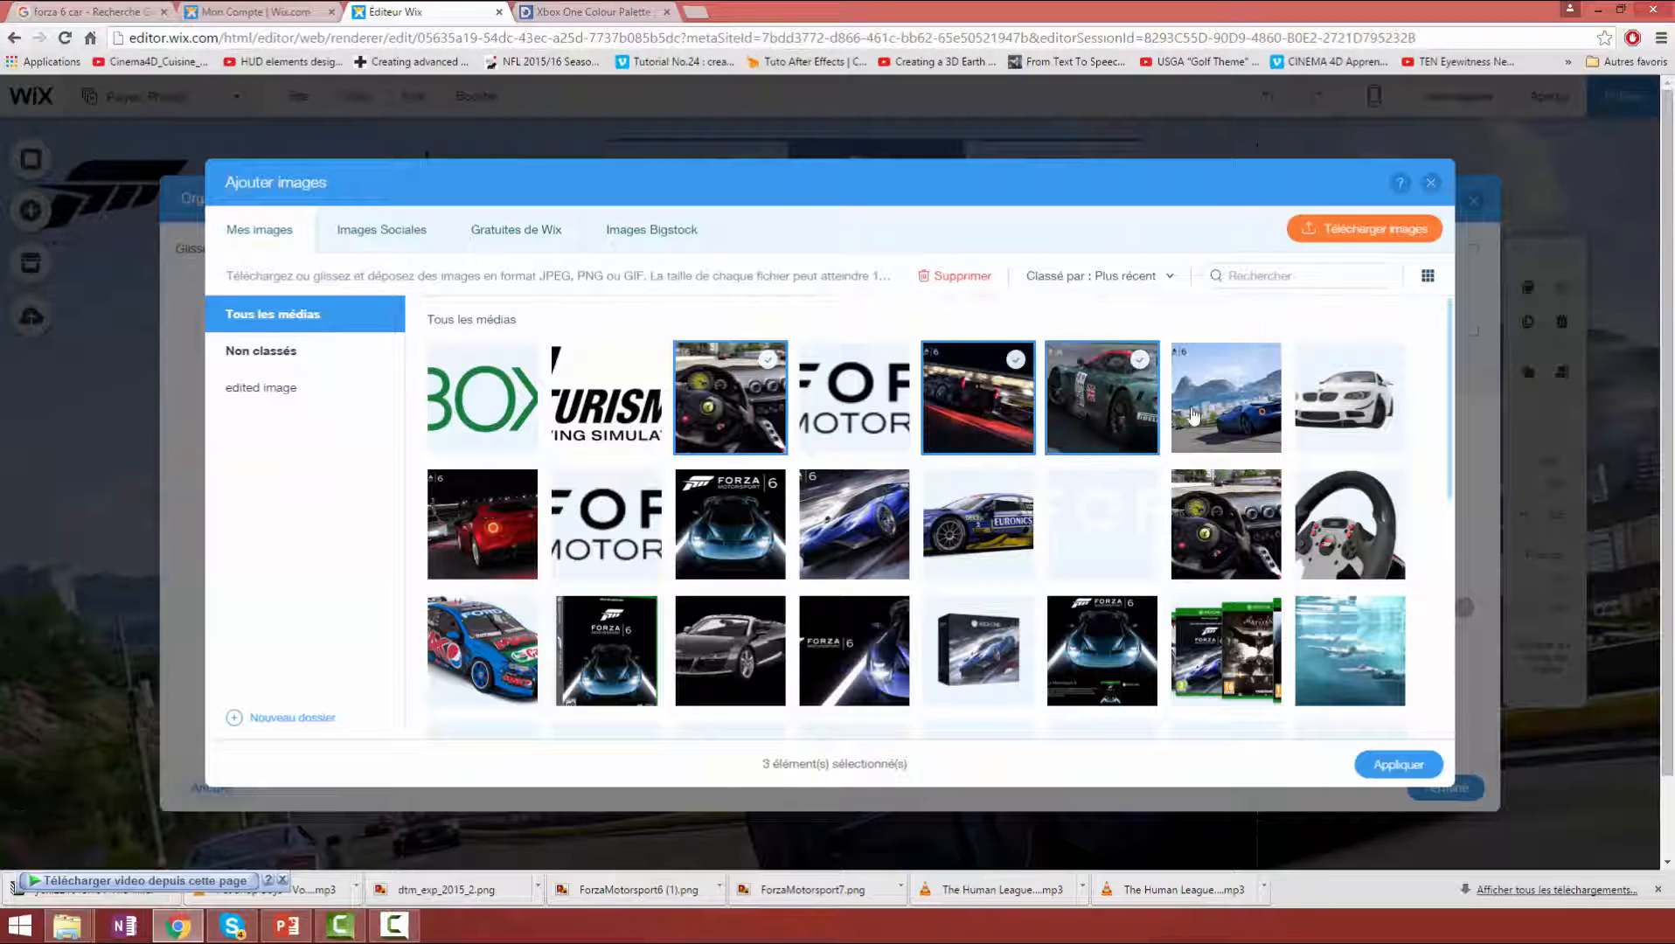
pyautogui.click(1343, 418)
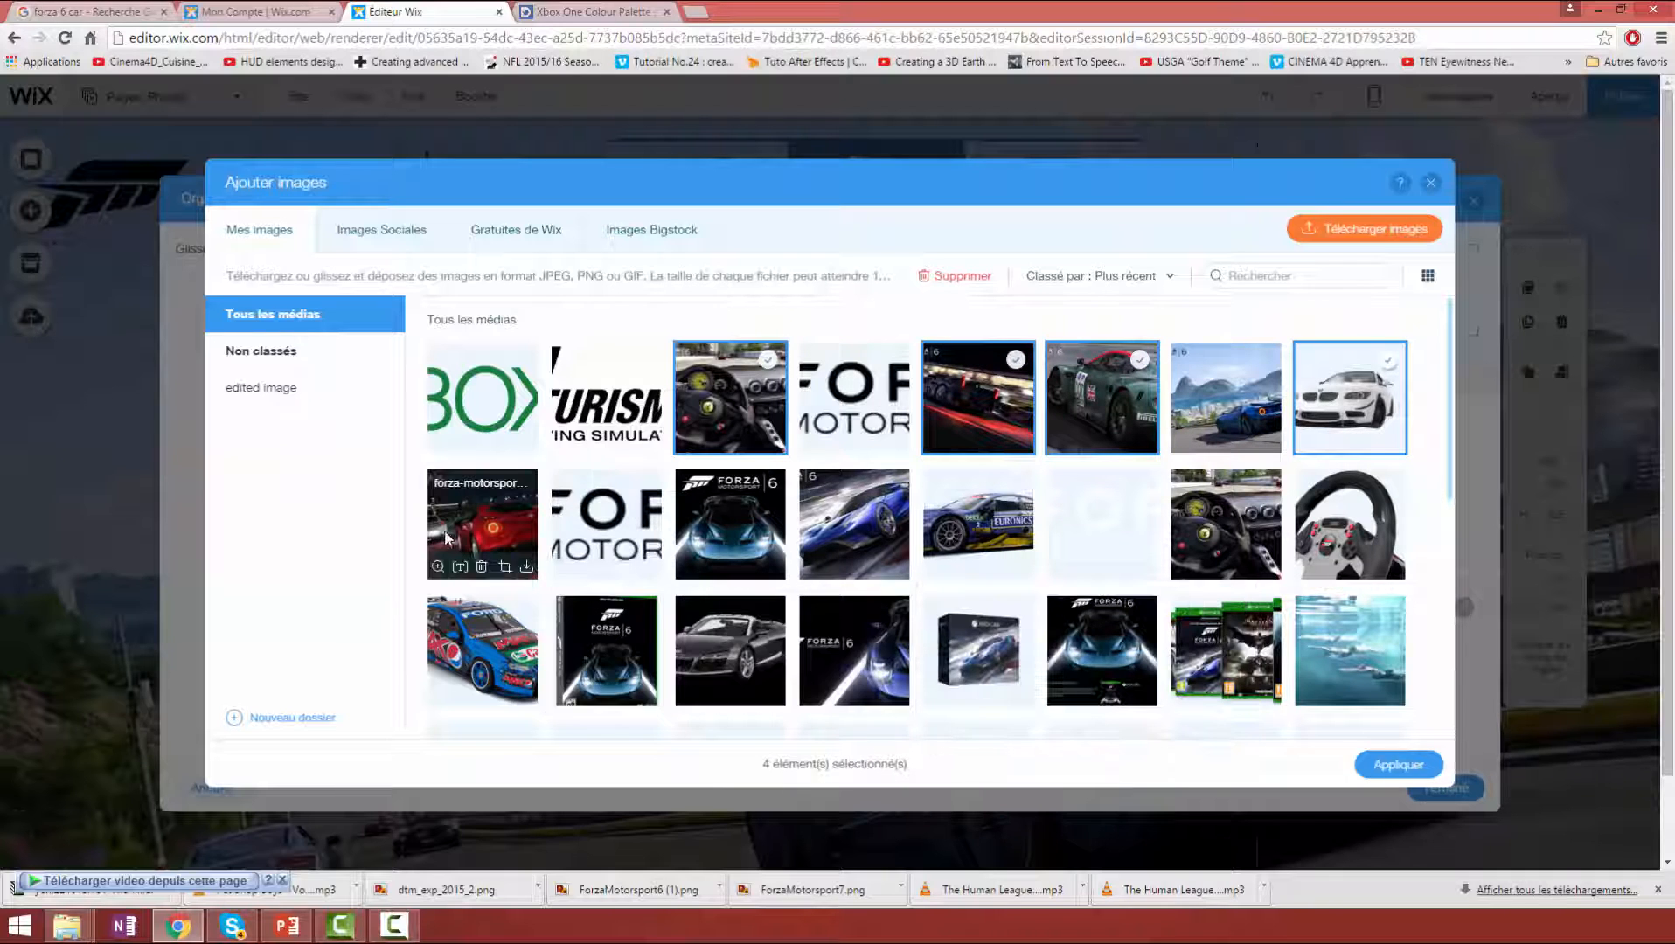
pyautogui.click(483, 529)
pyautogui.click(708, 537)
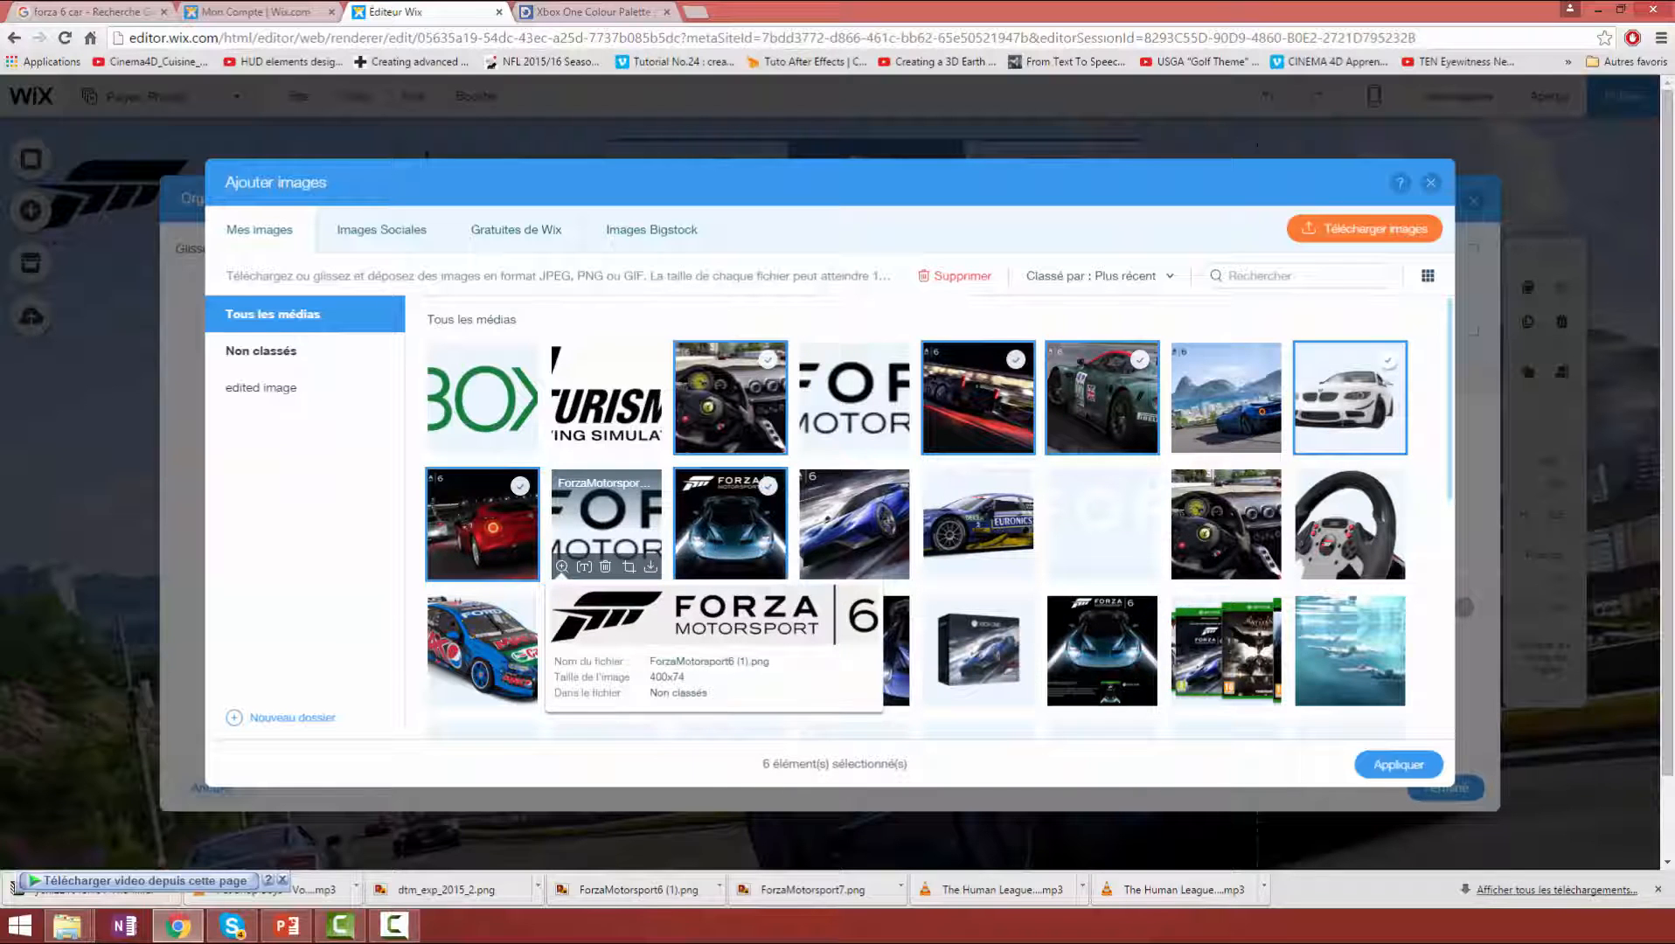
pyautogui.click(975, 533)
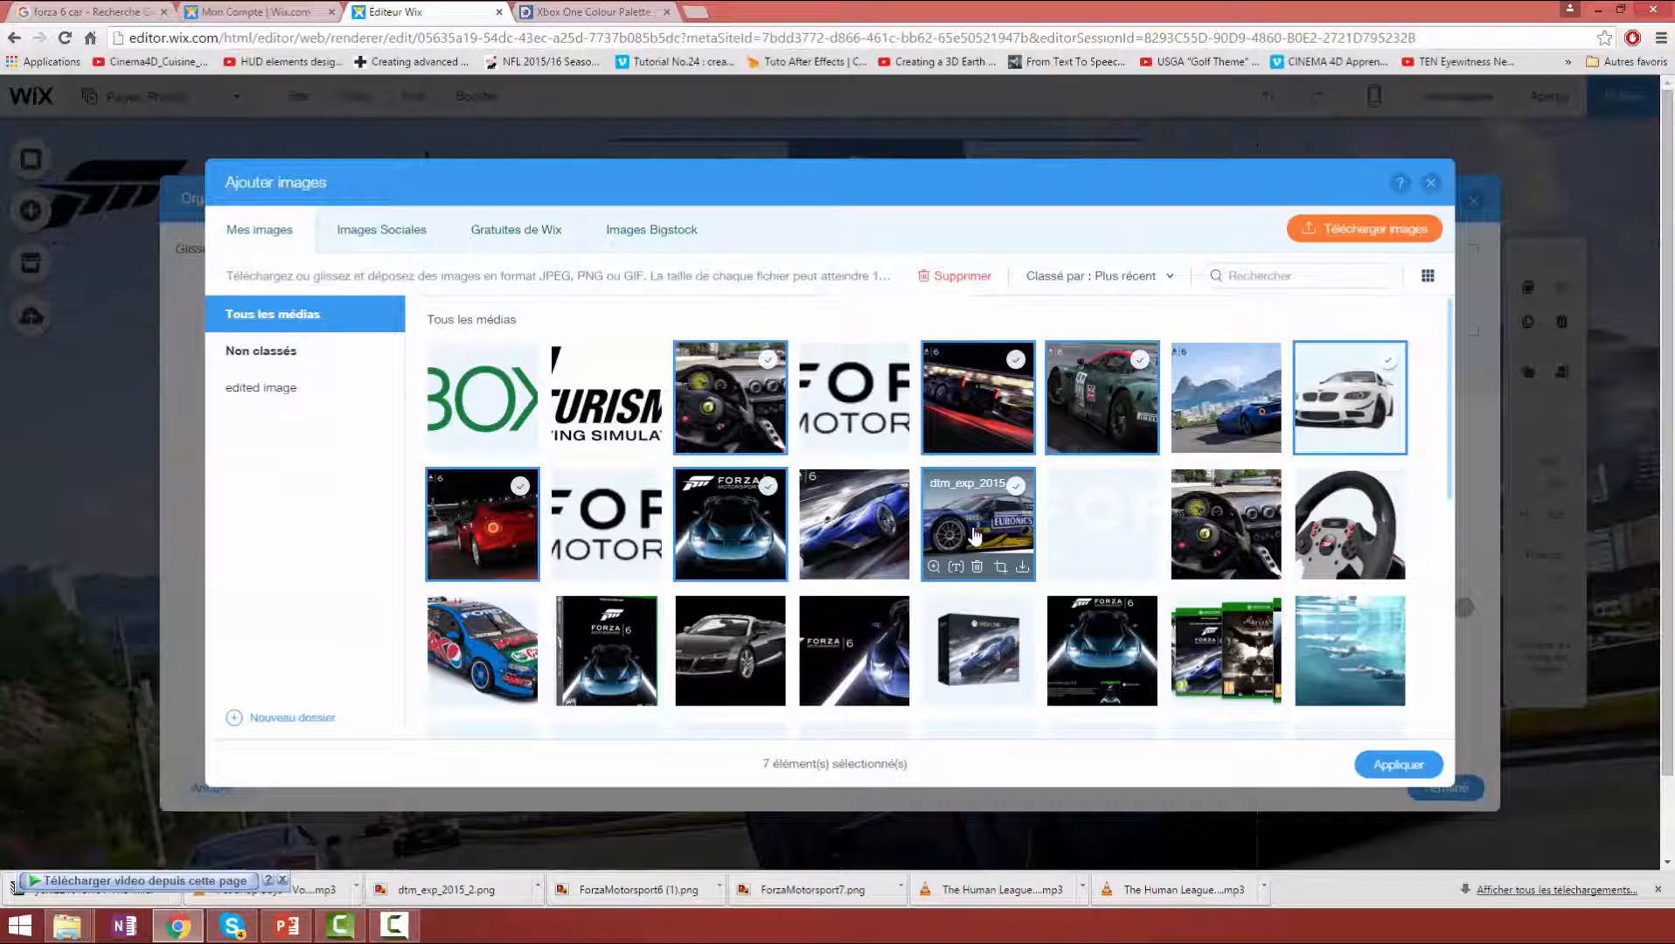
pyautogui.click(472, 651)
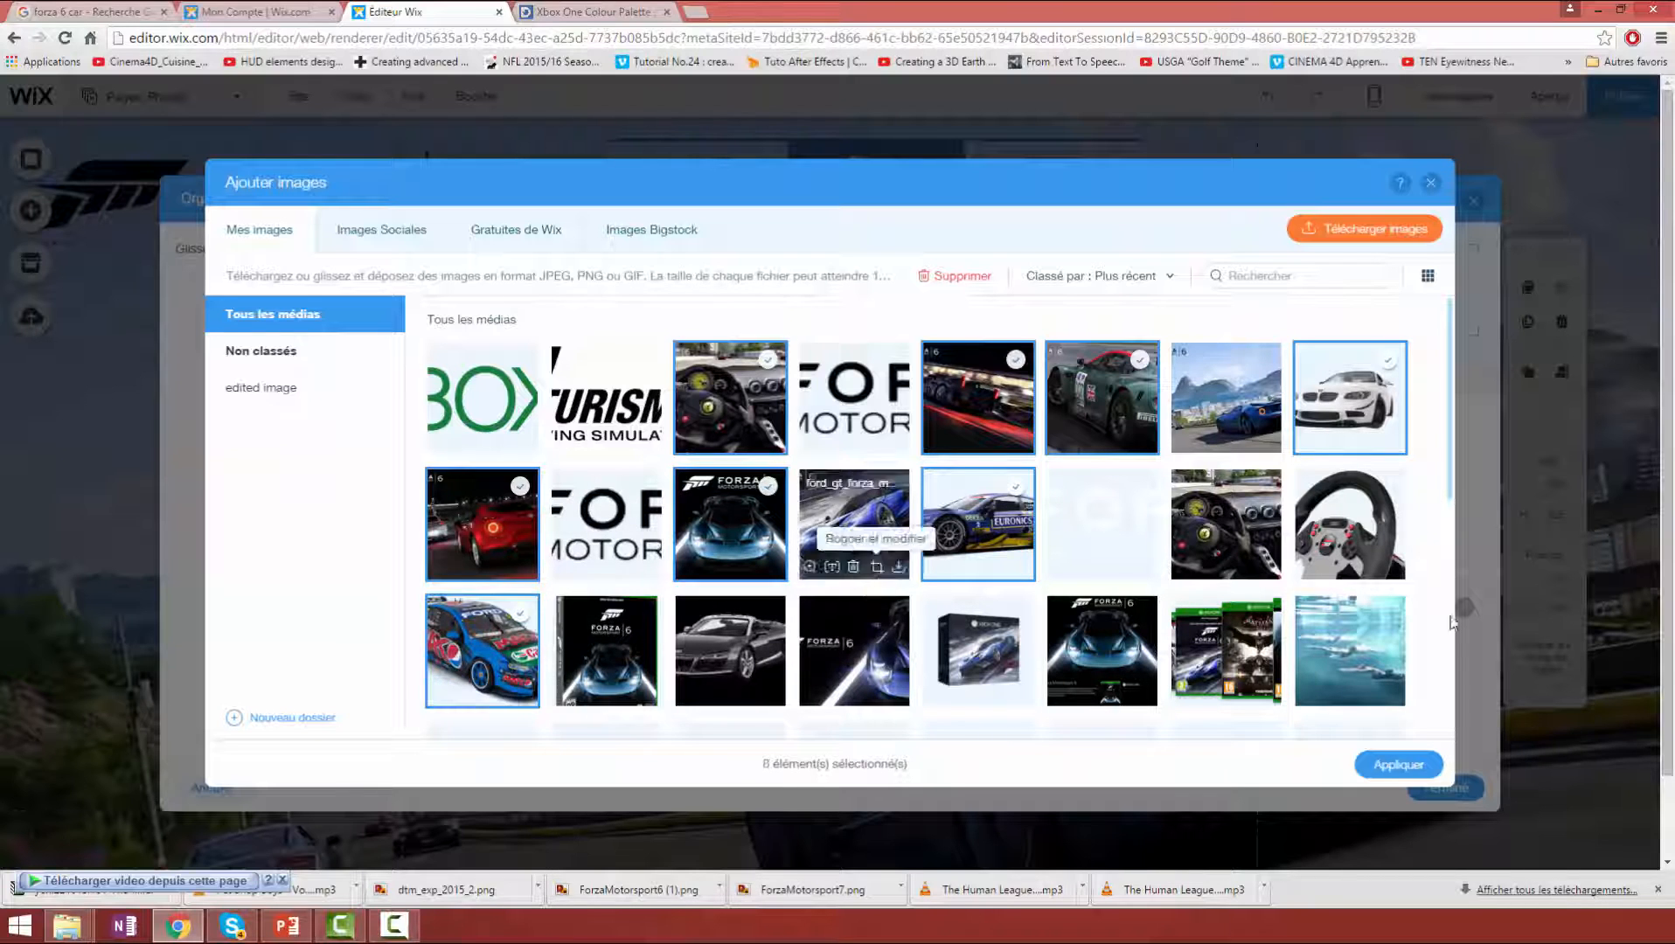
pyautogui.click(1410, 763)
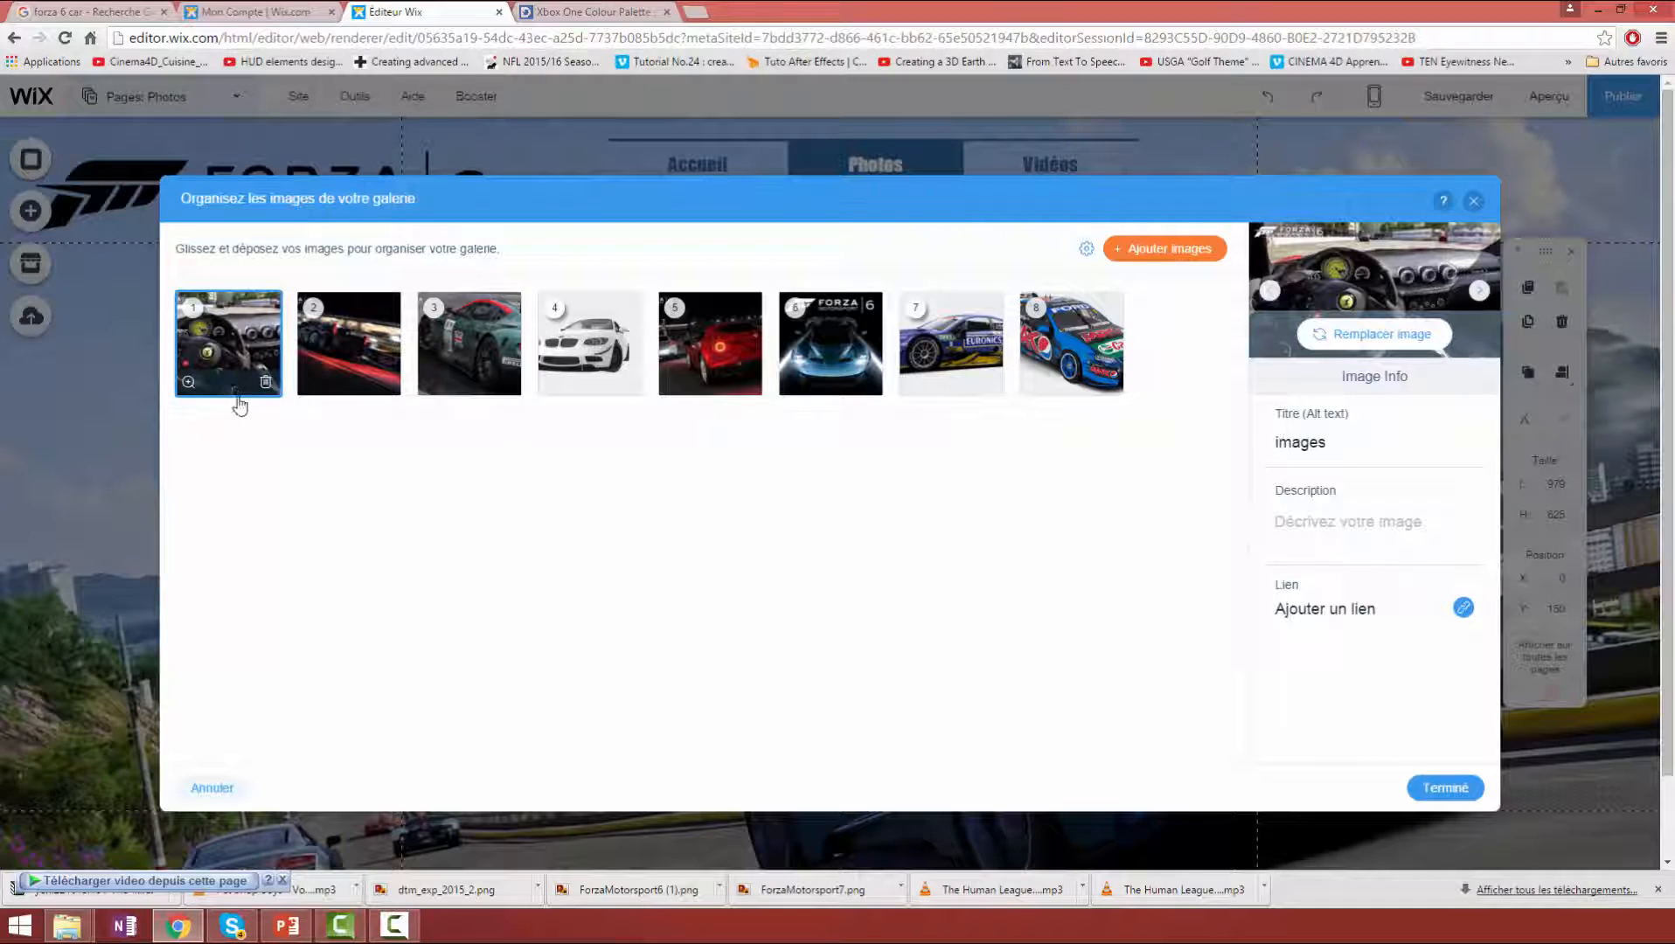
# - Inspect the first gallery image's description field and its link options without setting either
pyautogui.click(1324, 519)
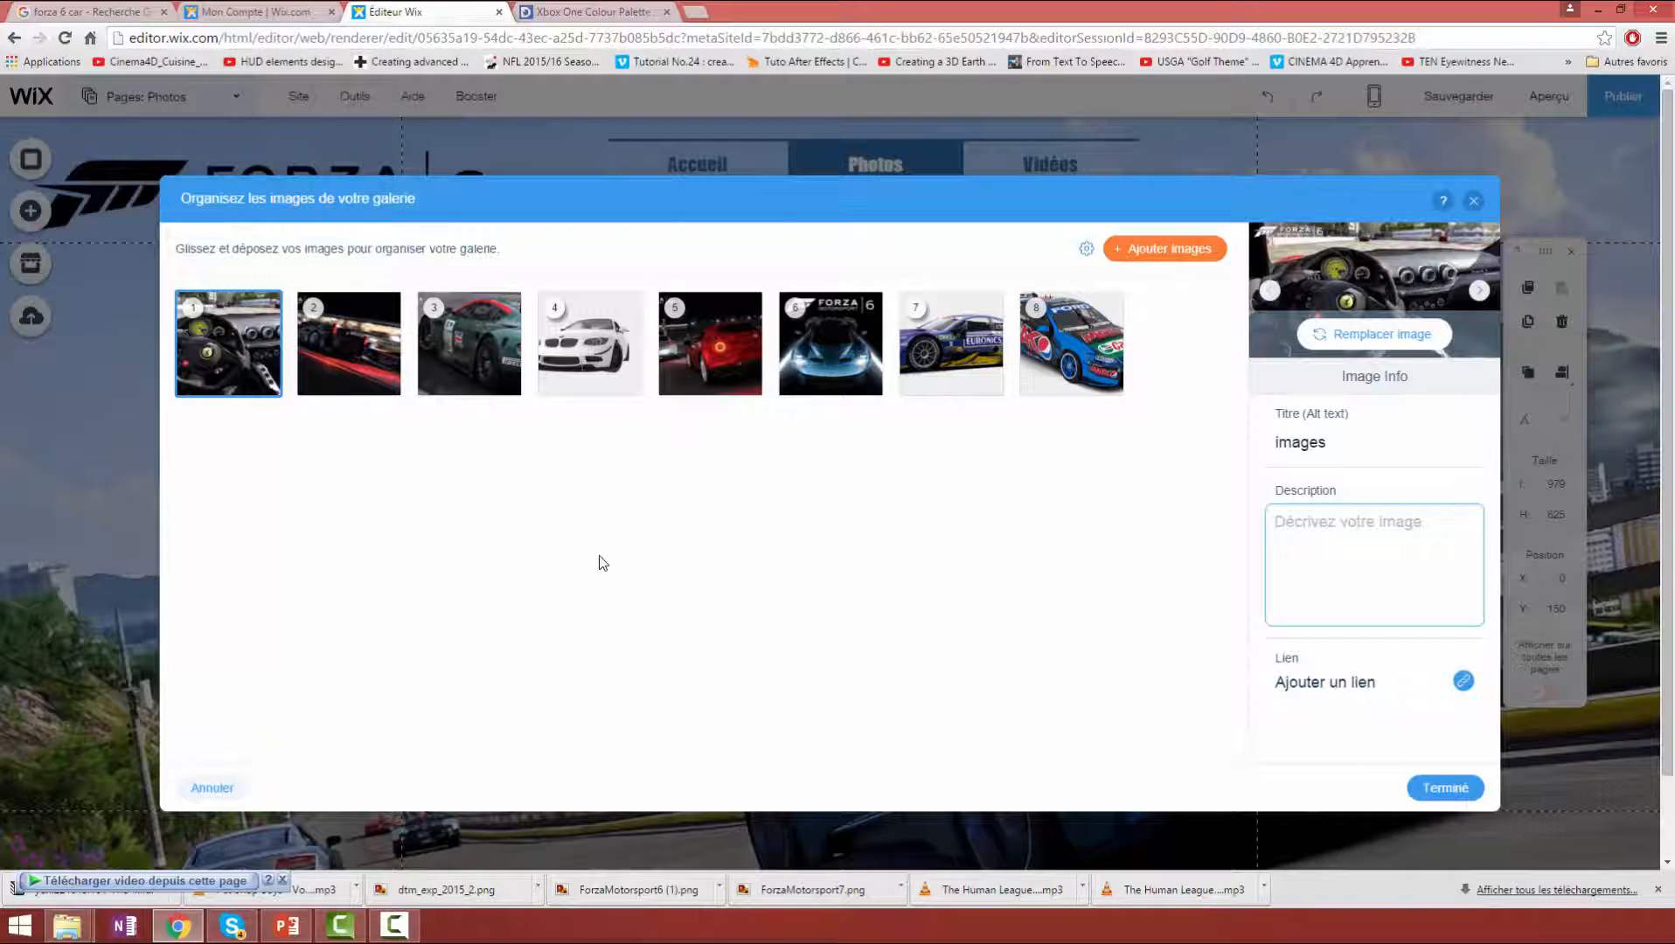
pyautogui.click(1311, 688)
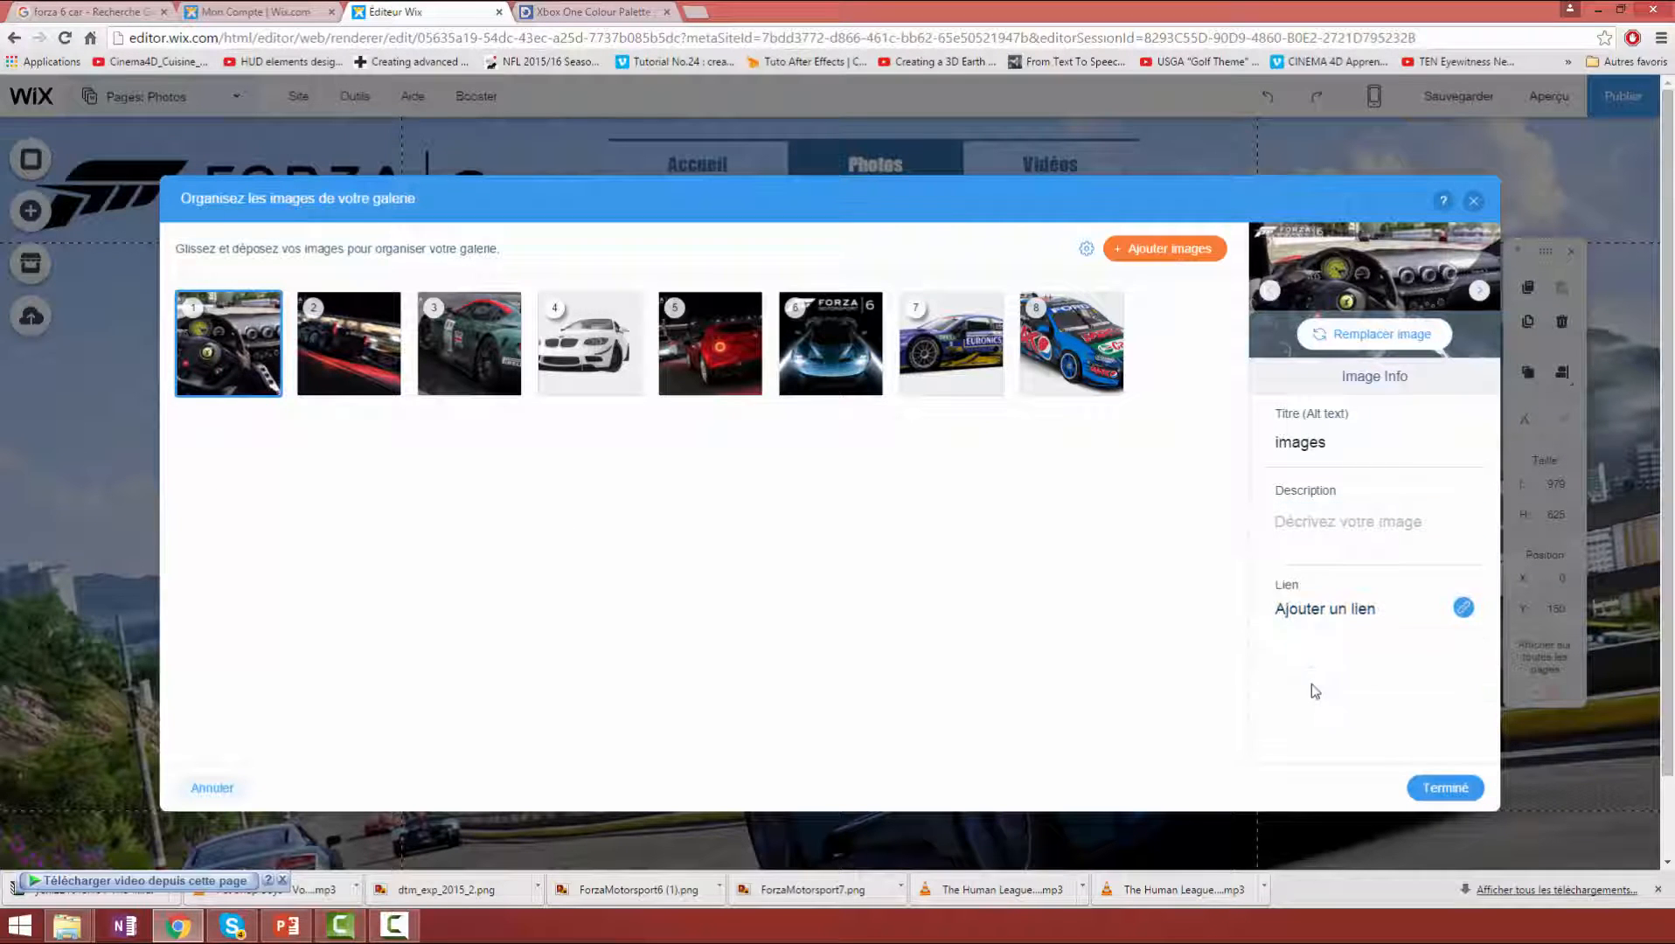
pyautogui.click(1351, 614)
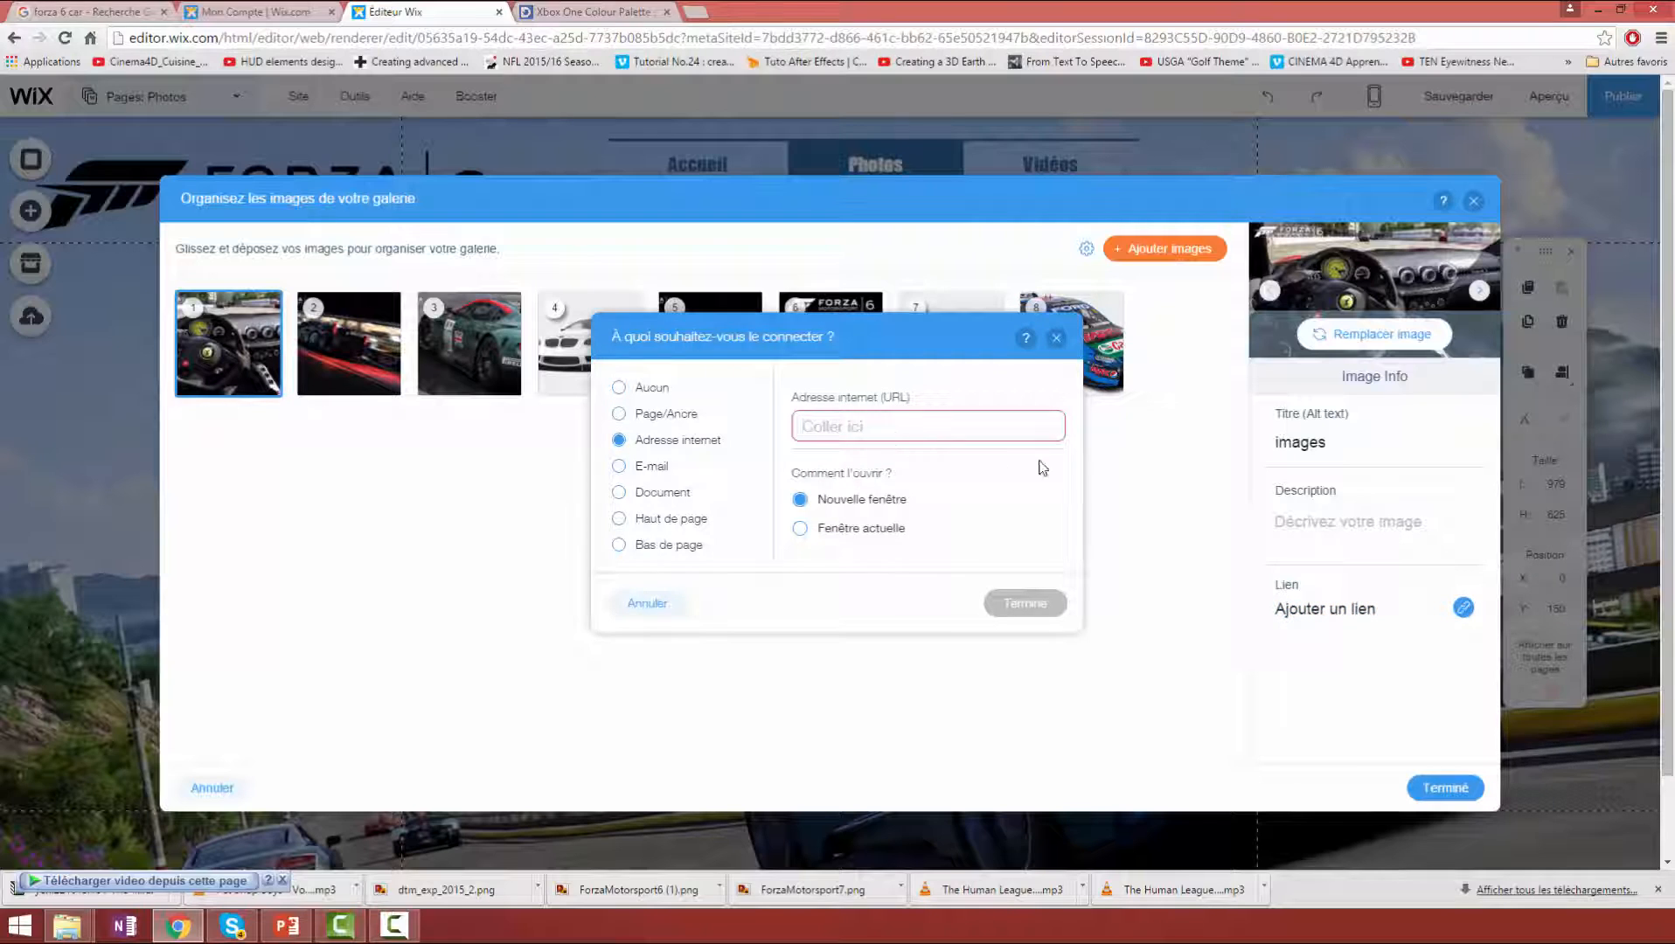
pyautogui.click(1055, 338)
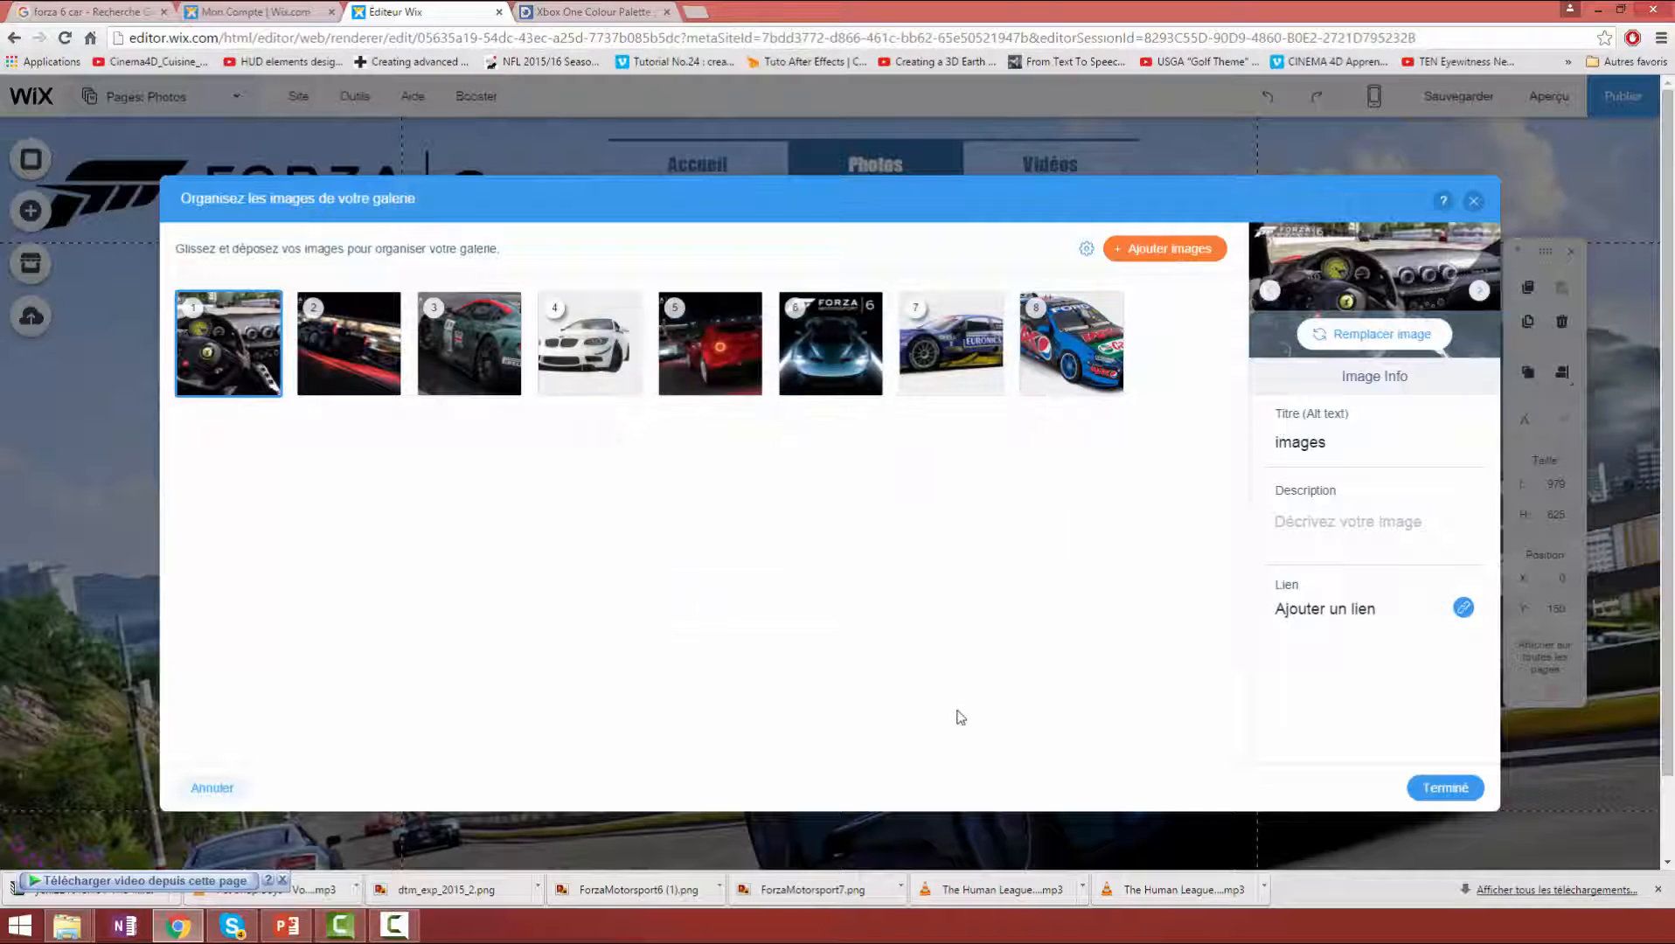
# - Apply the gallery's image set, then reopen it and delete the first image, the Ferrari cockpit shot
pyautogui.click(1442, 789)
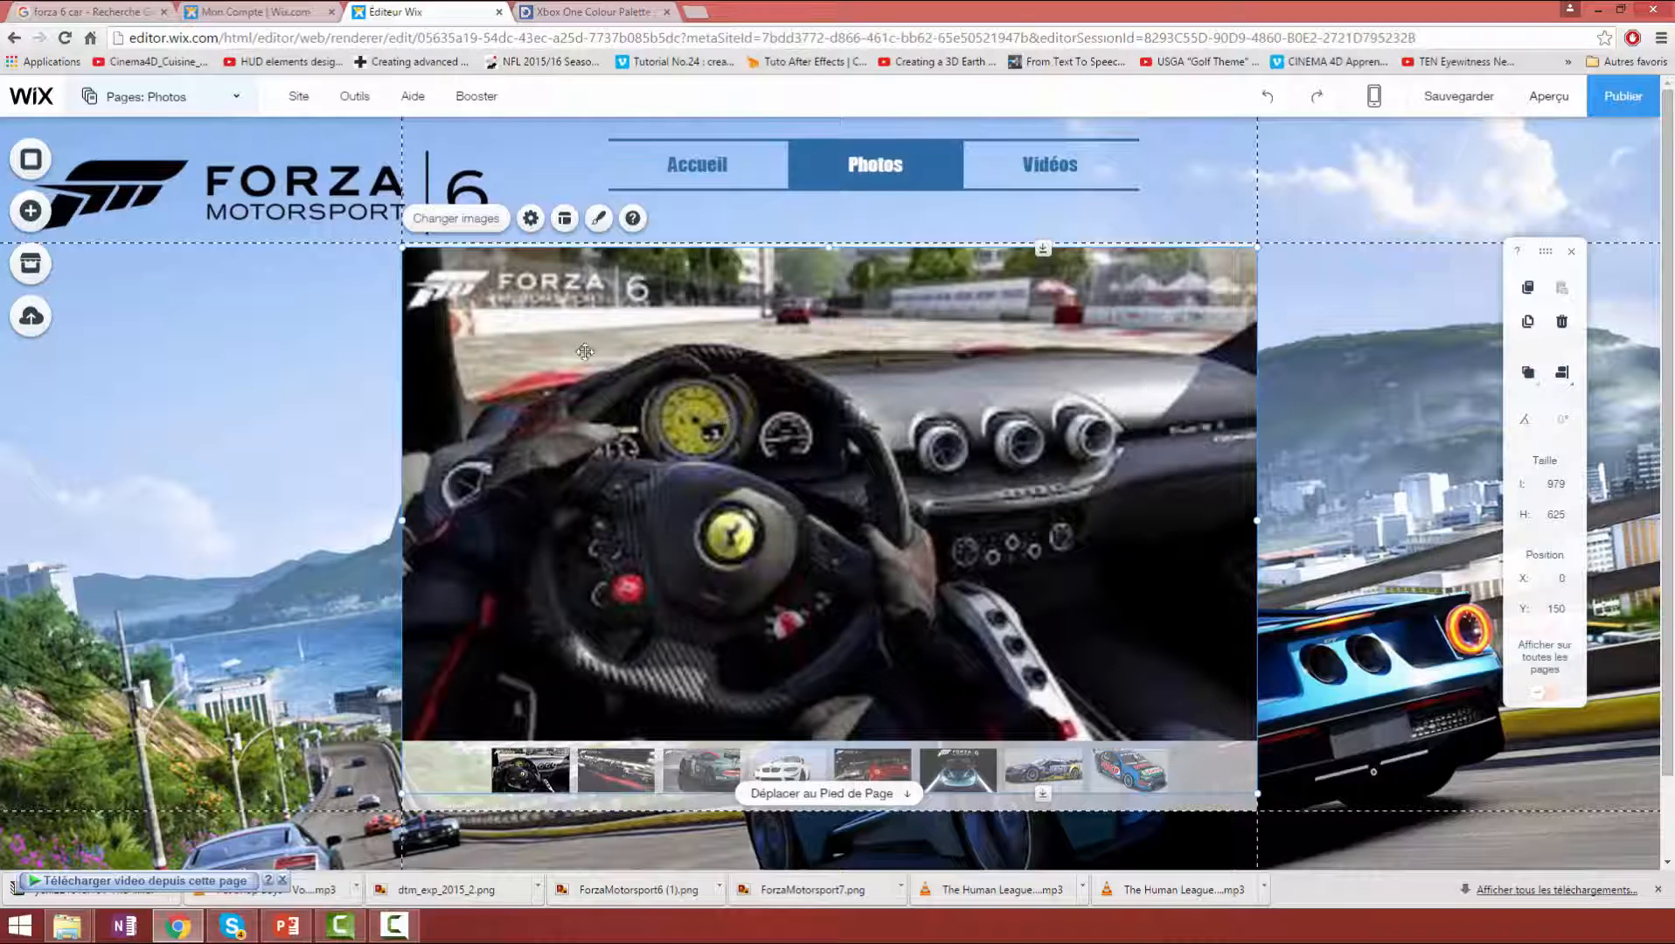
pyautogui.click(449, 229)
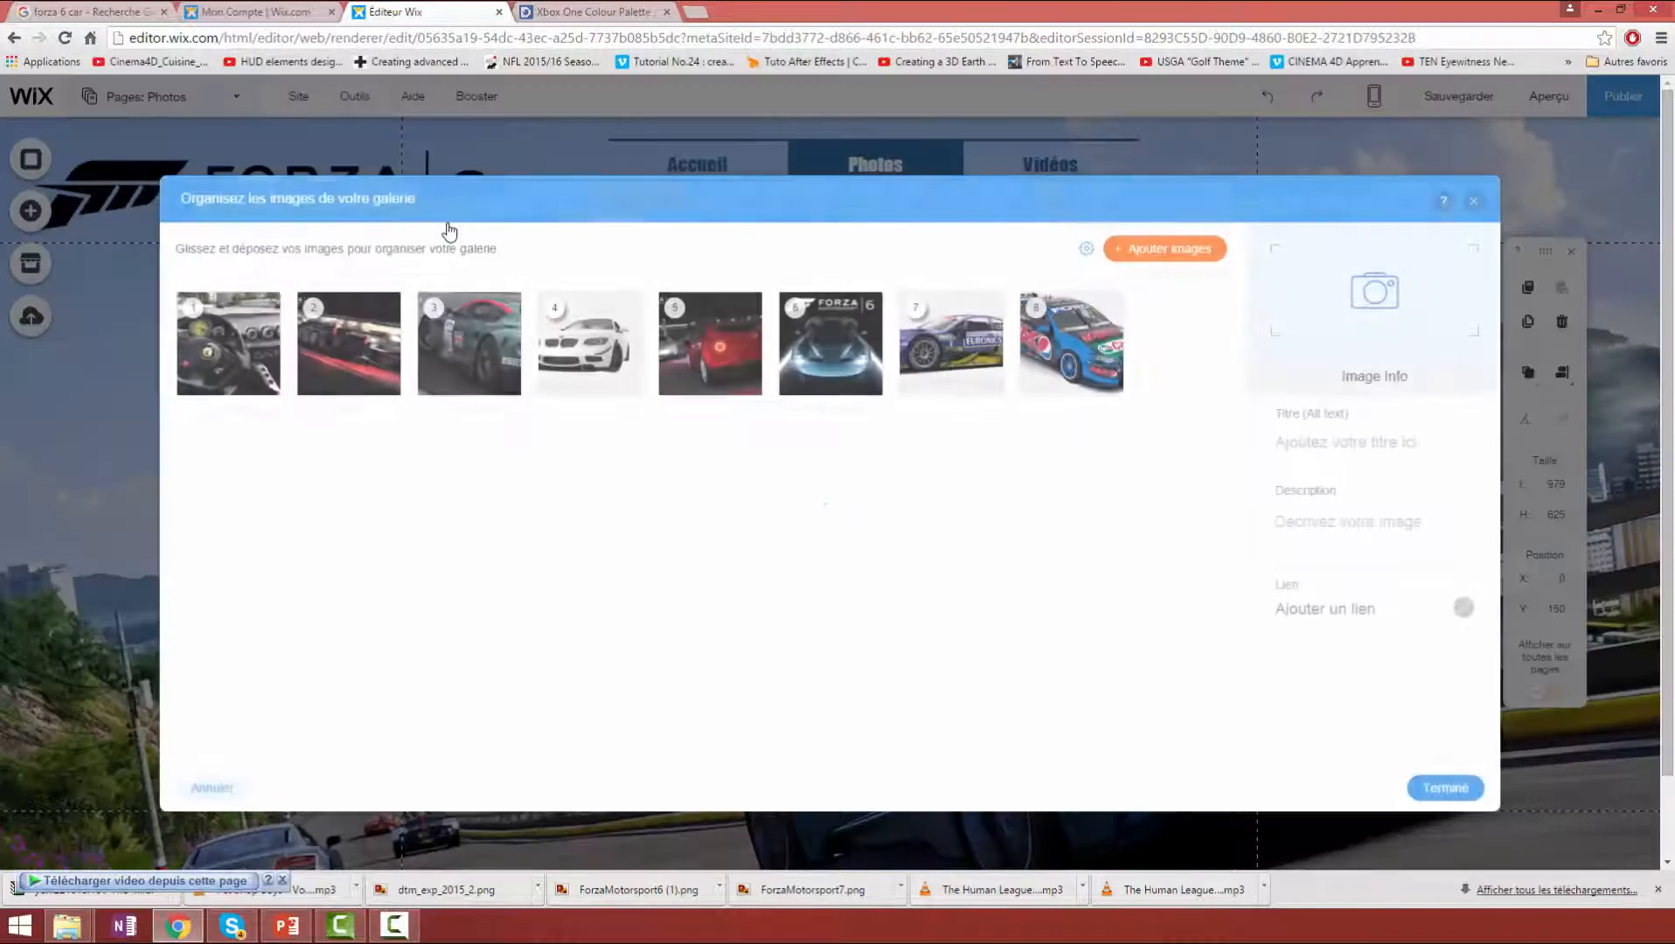
pyautogui.click(226, 343)
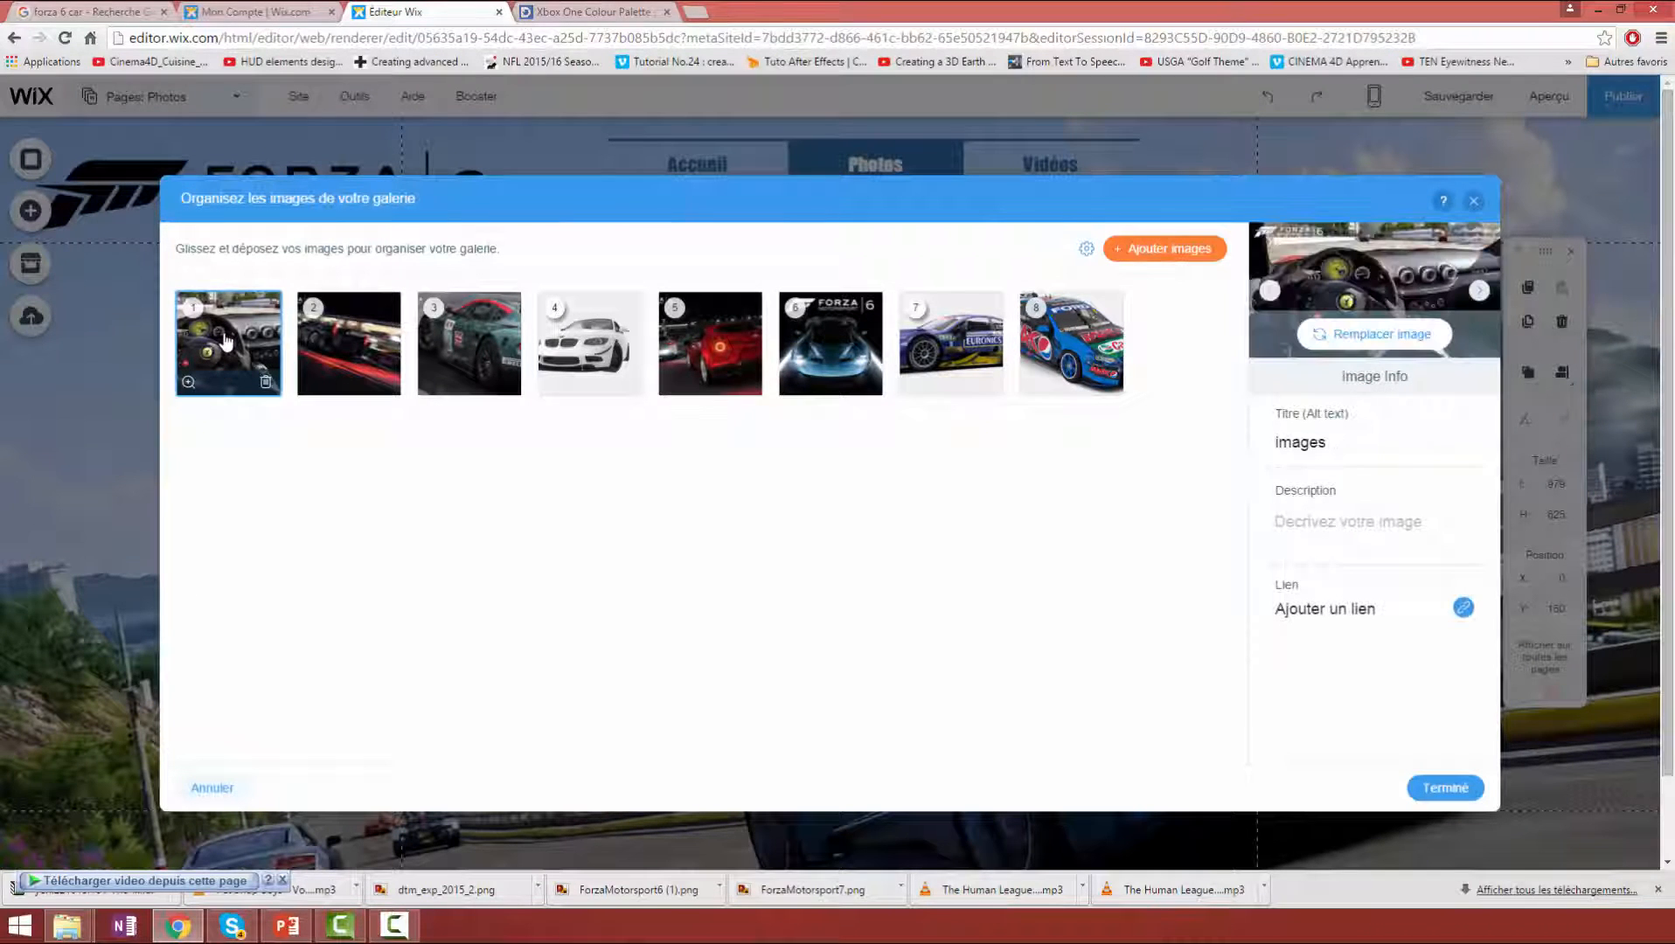
pyautogui.click(267, 390)
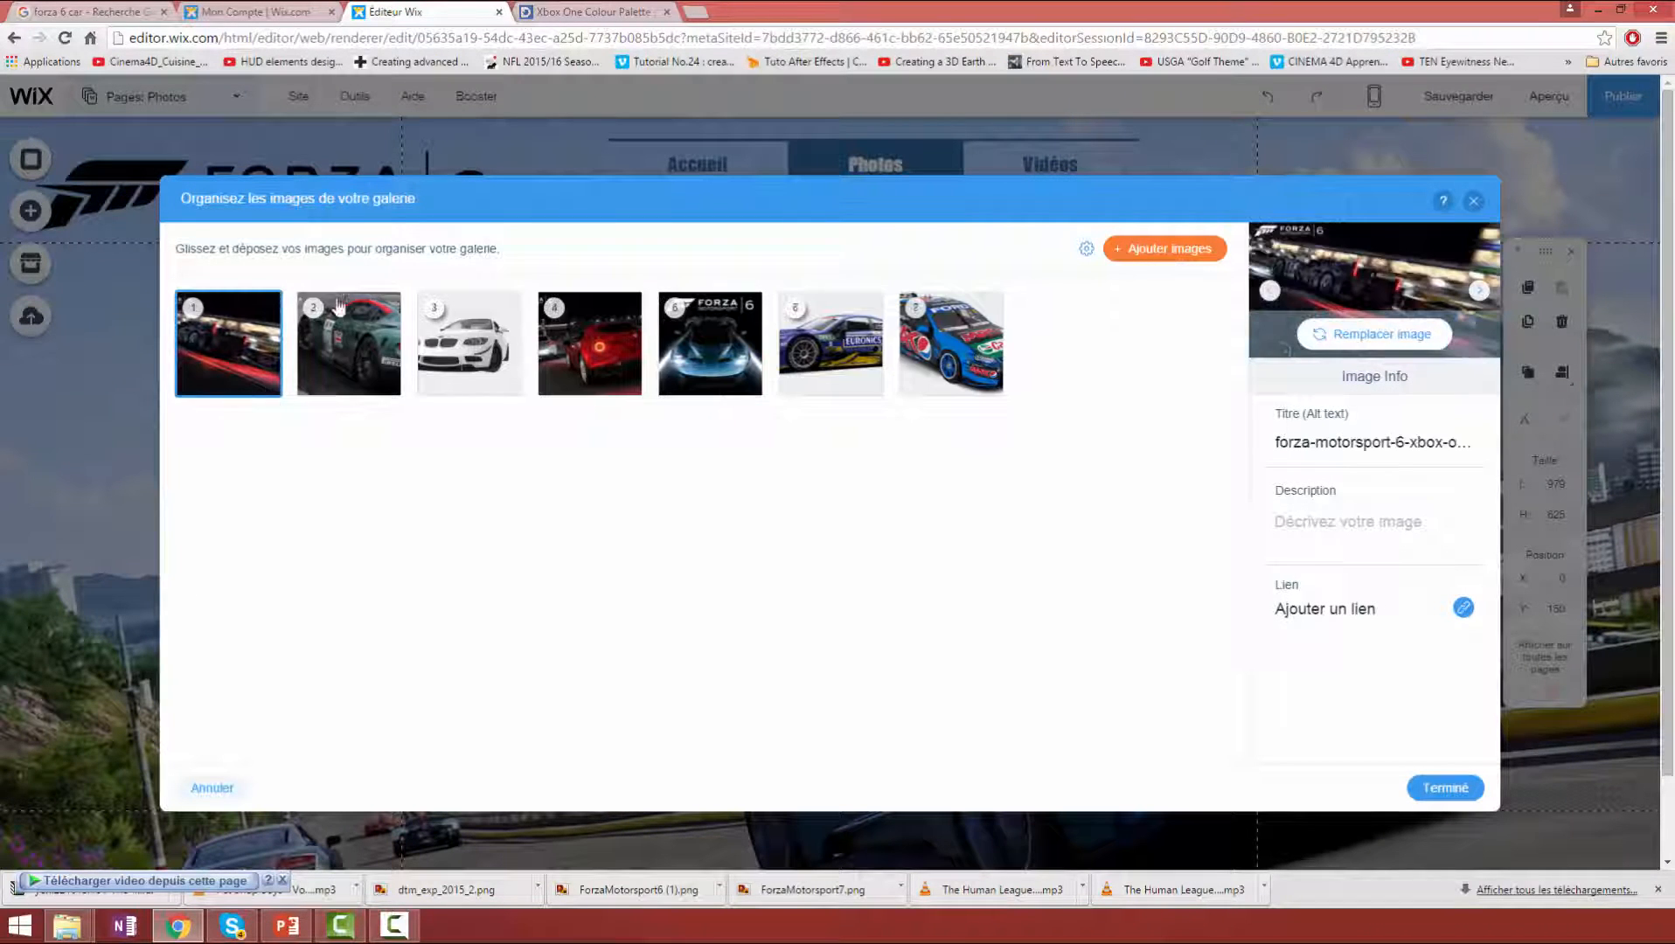
pyautogui.click(1439, 787)
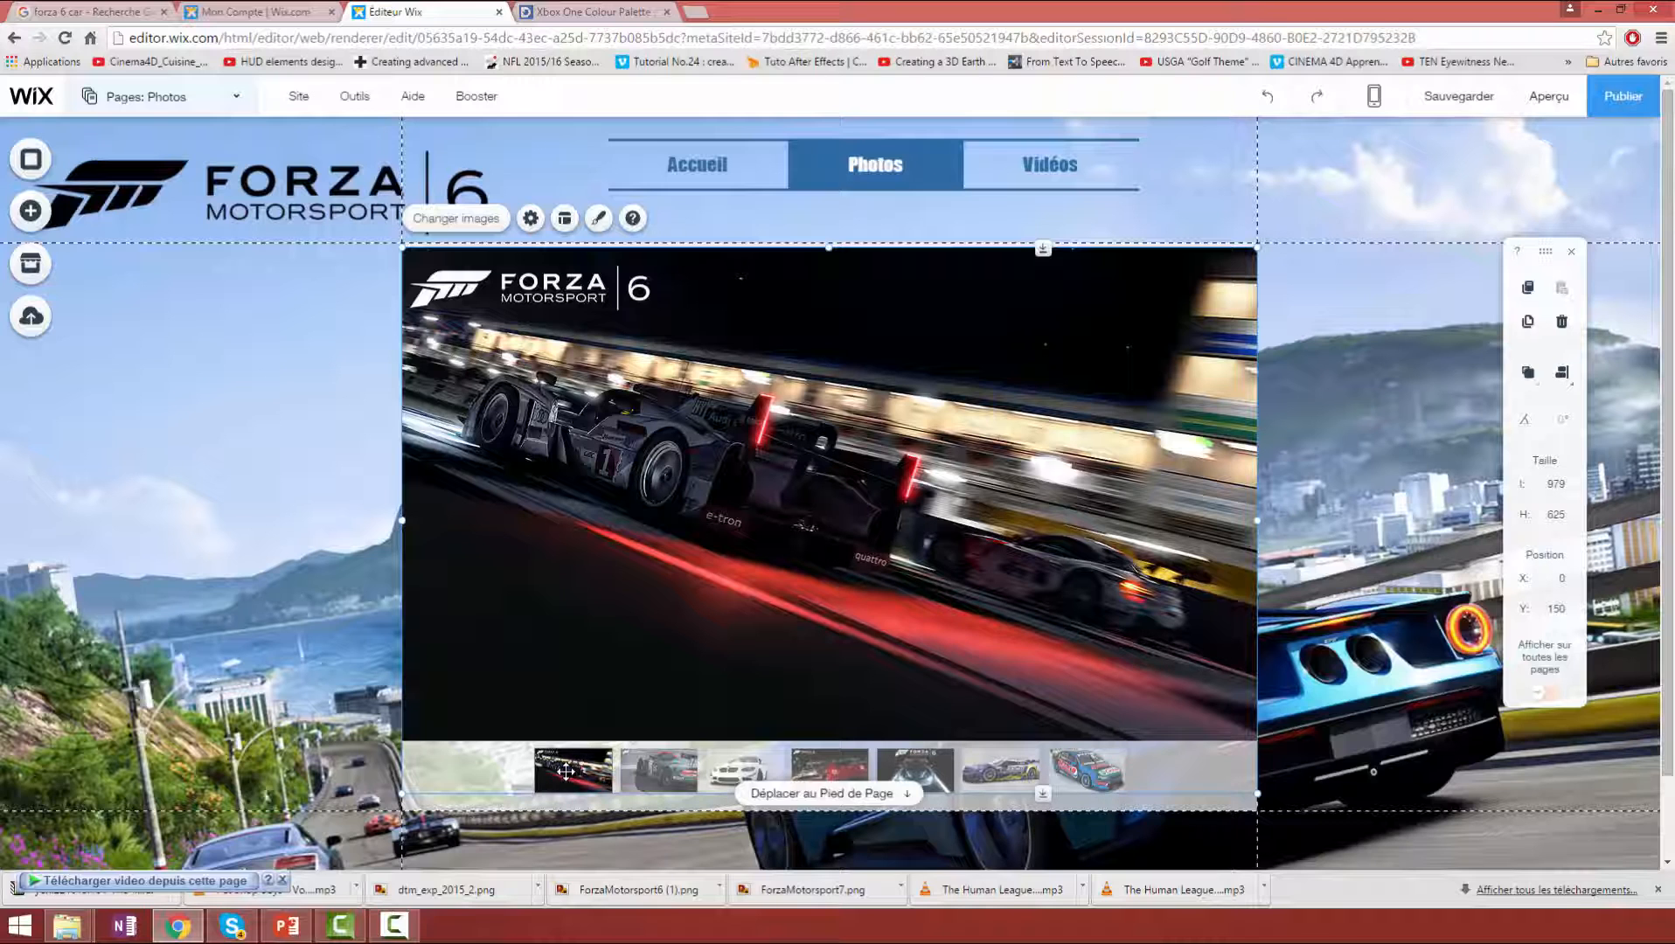
# - Reduce the slider gallery's height to 599 px and nudge it up to Y 147
pyautogui.hotkey('ctrl', 'z')
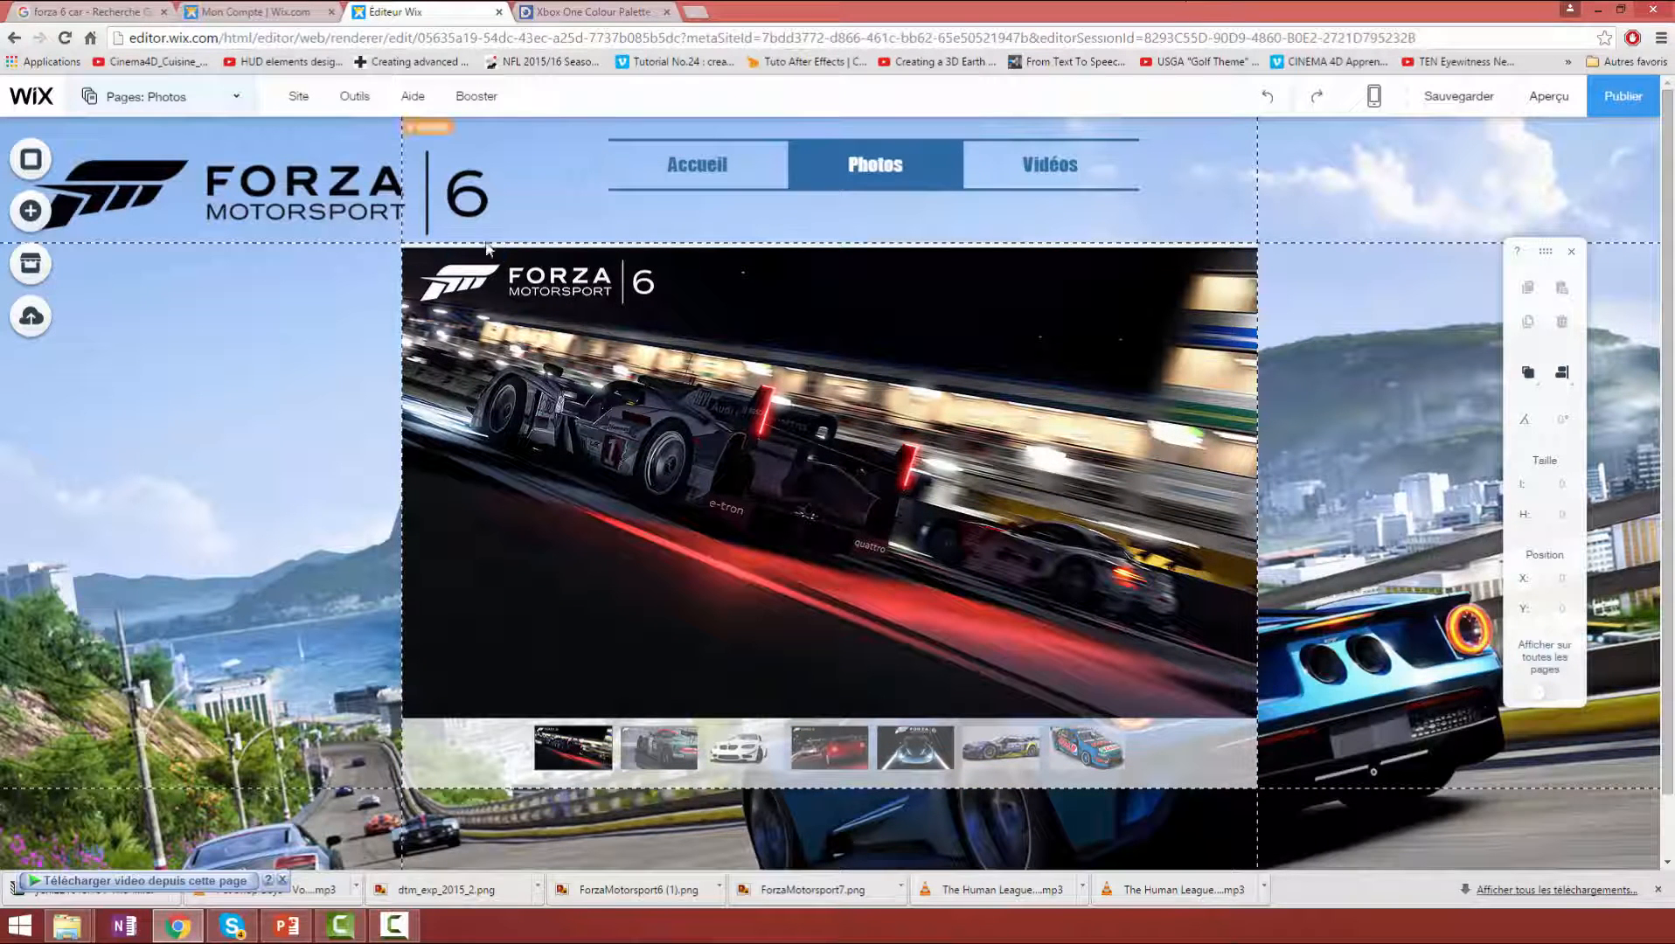
pyautogui.click(776, 327)
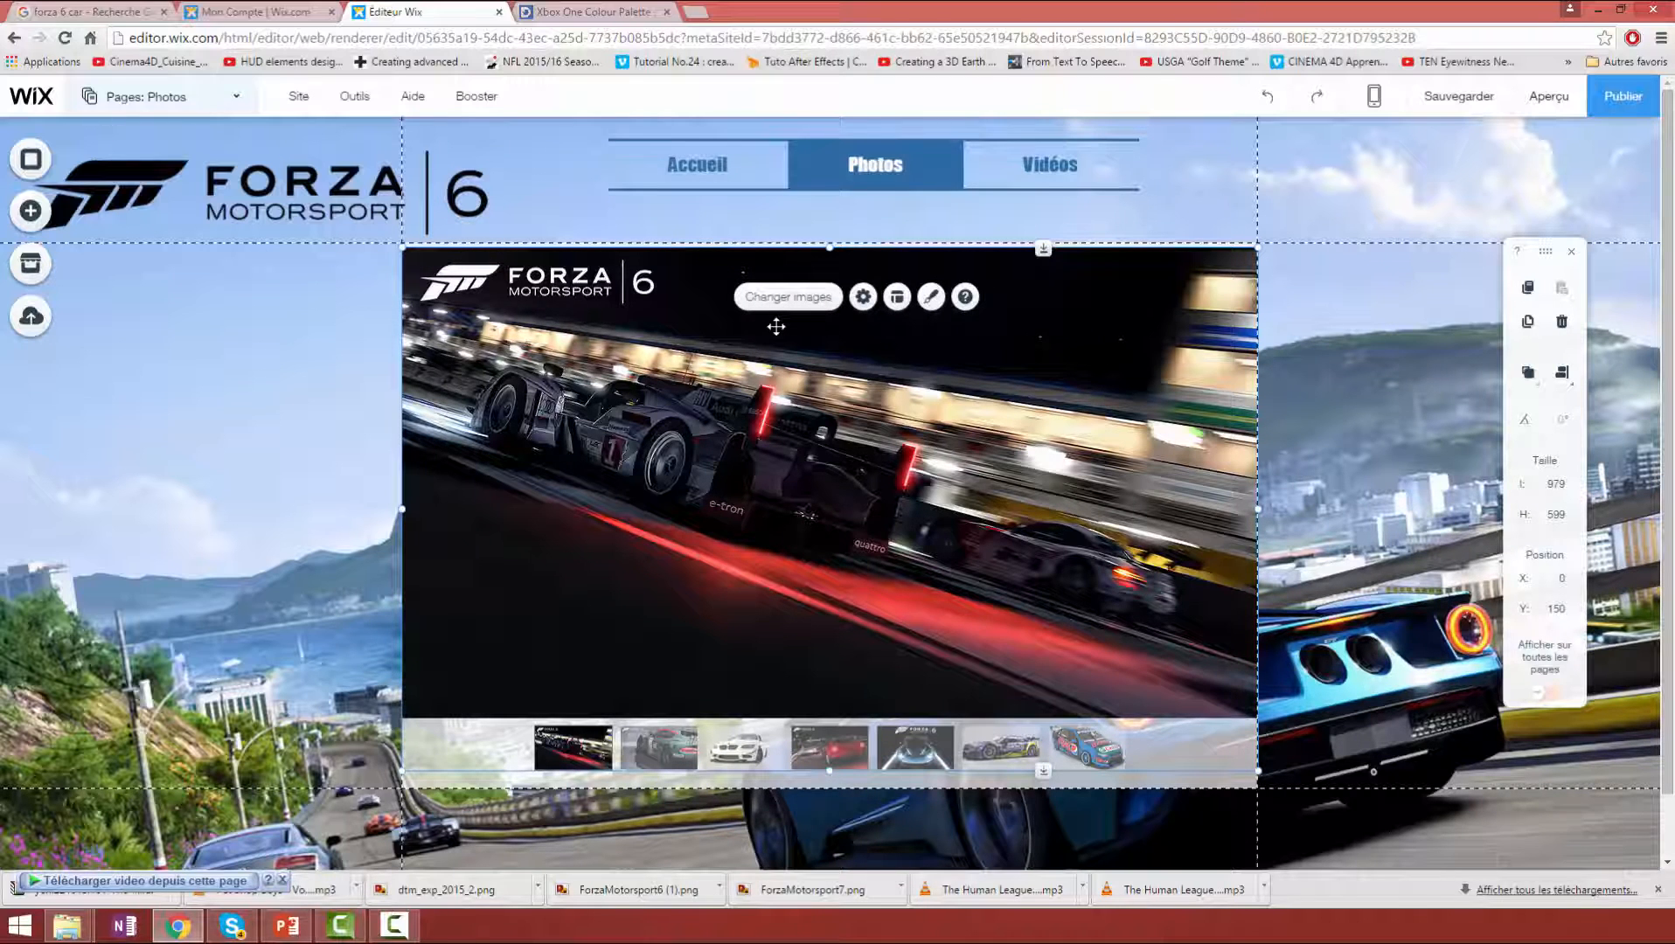
pyautogui.press('Up')
pyautogui.press('Up')
pyautogui.press('Up')
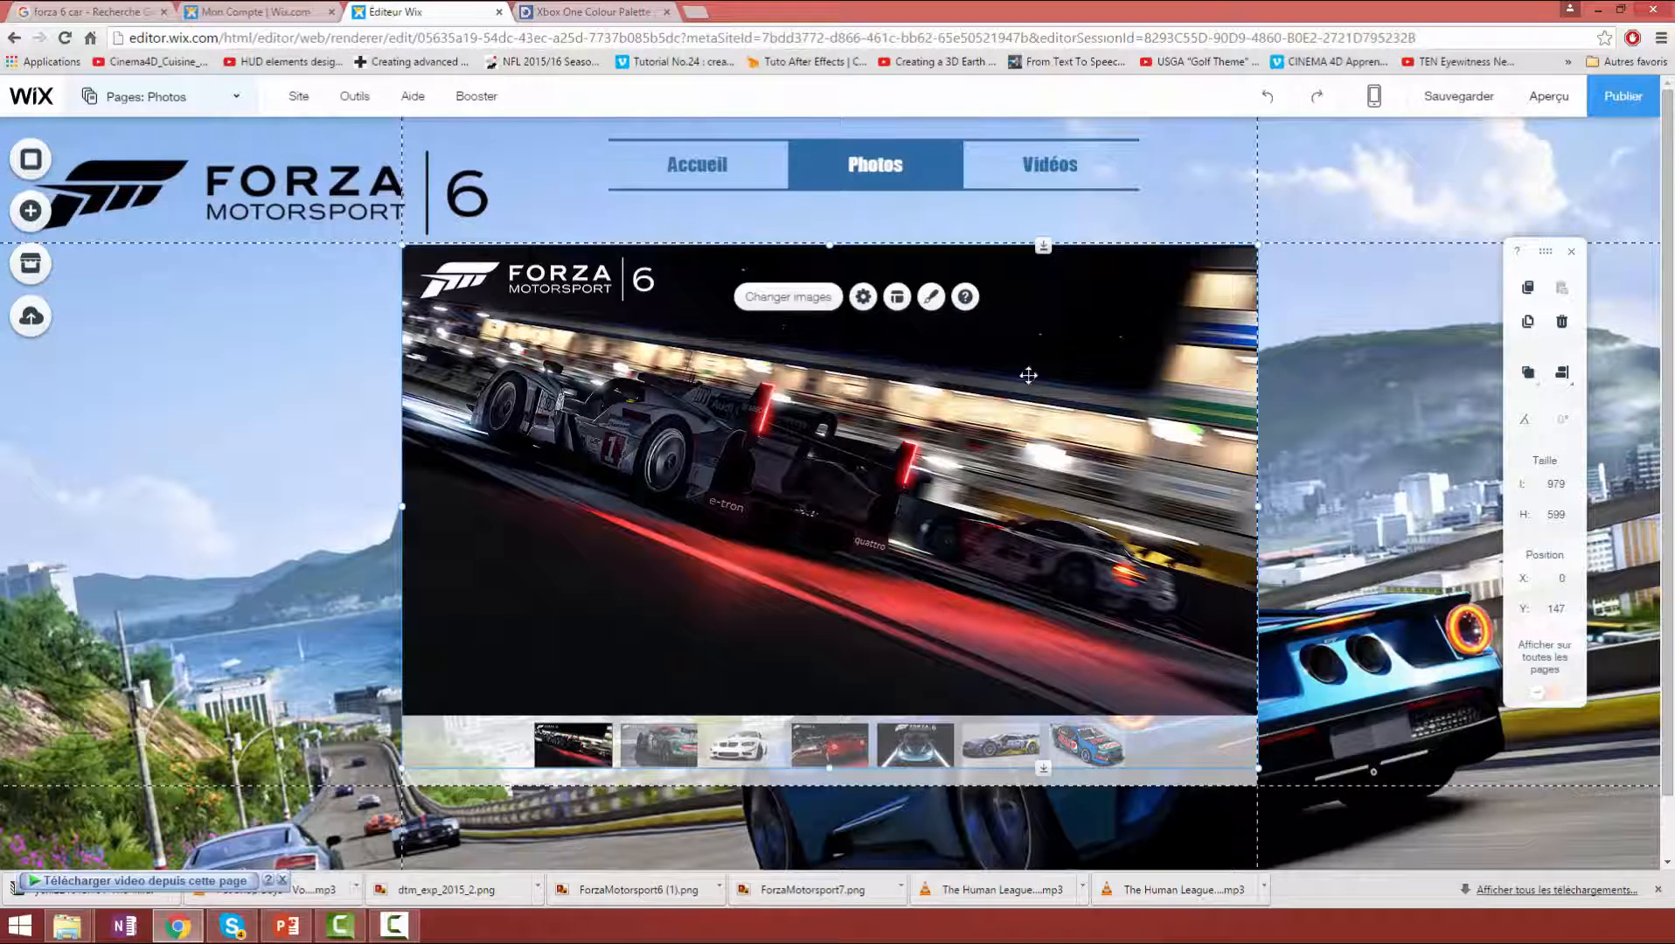
# - Preview the Photos page, view the gallery's red Alfa Romeo and green 007 car images, and return to editing
pyautogui.click(1548, 98)
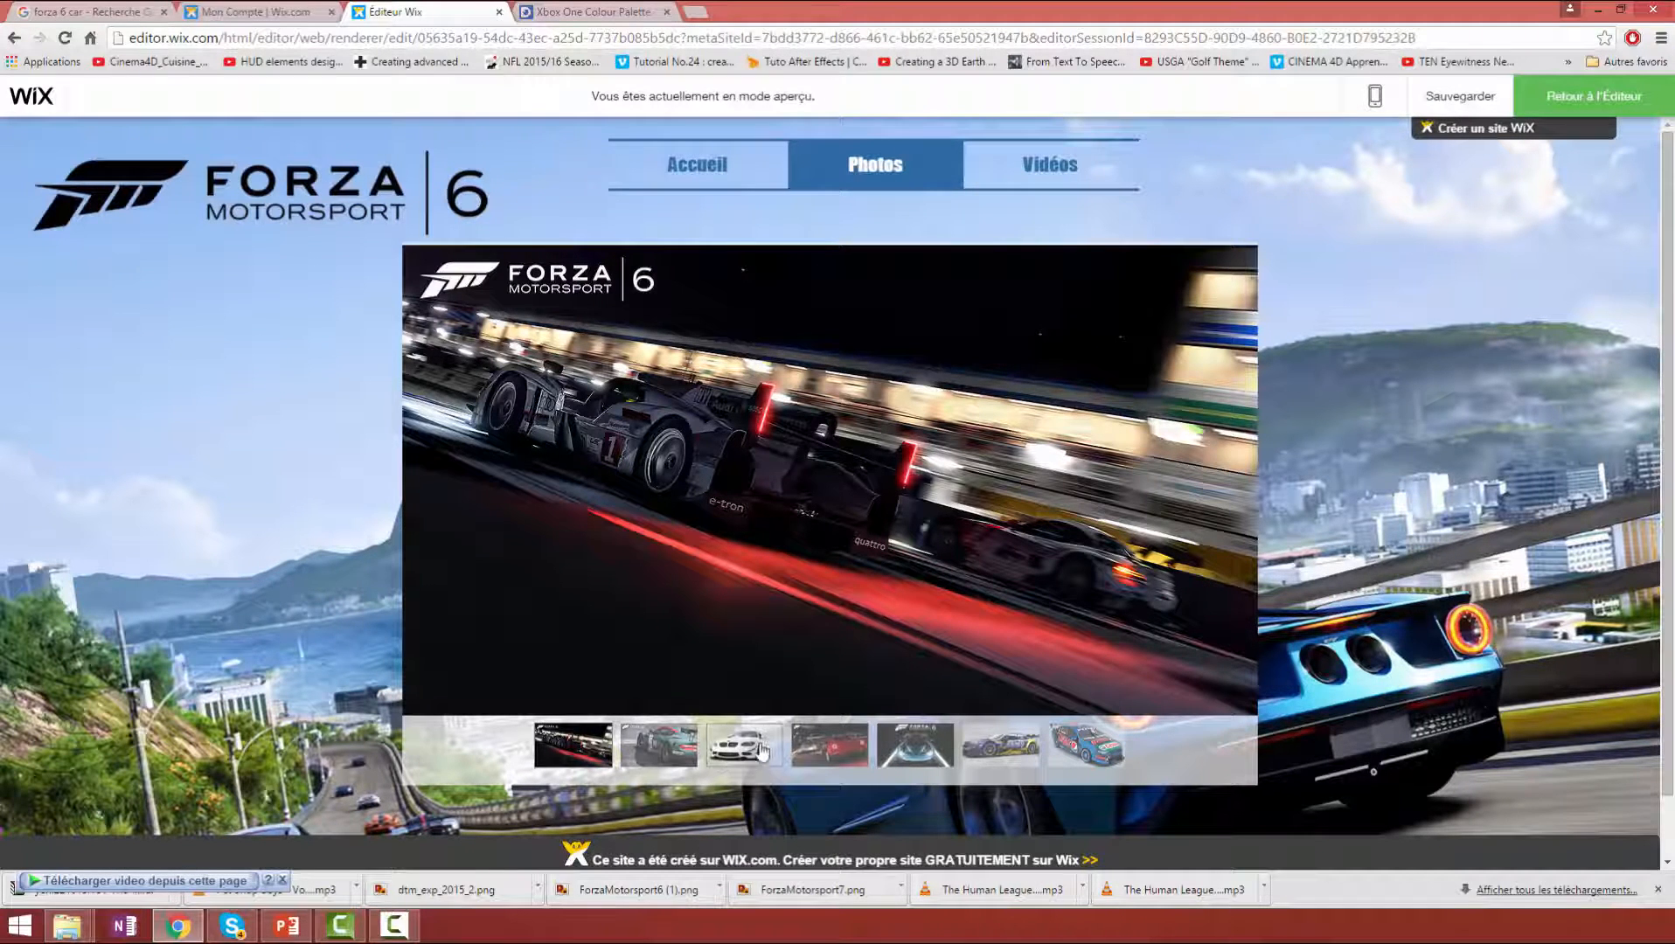
pyautogui.click(829, 745)
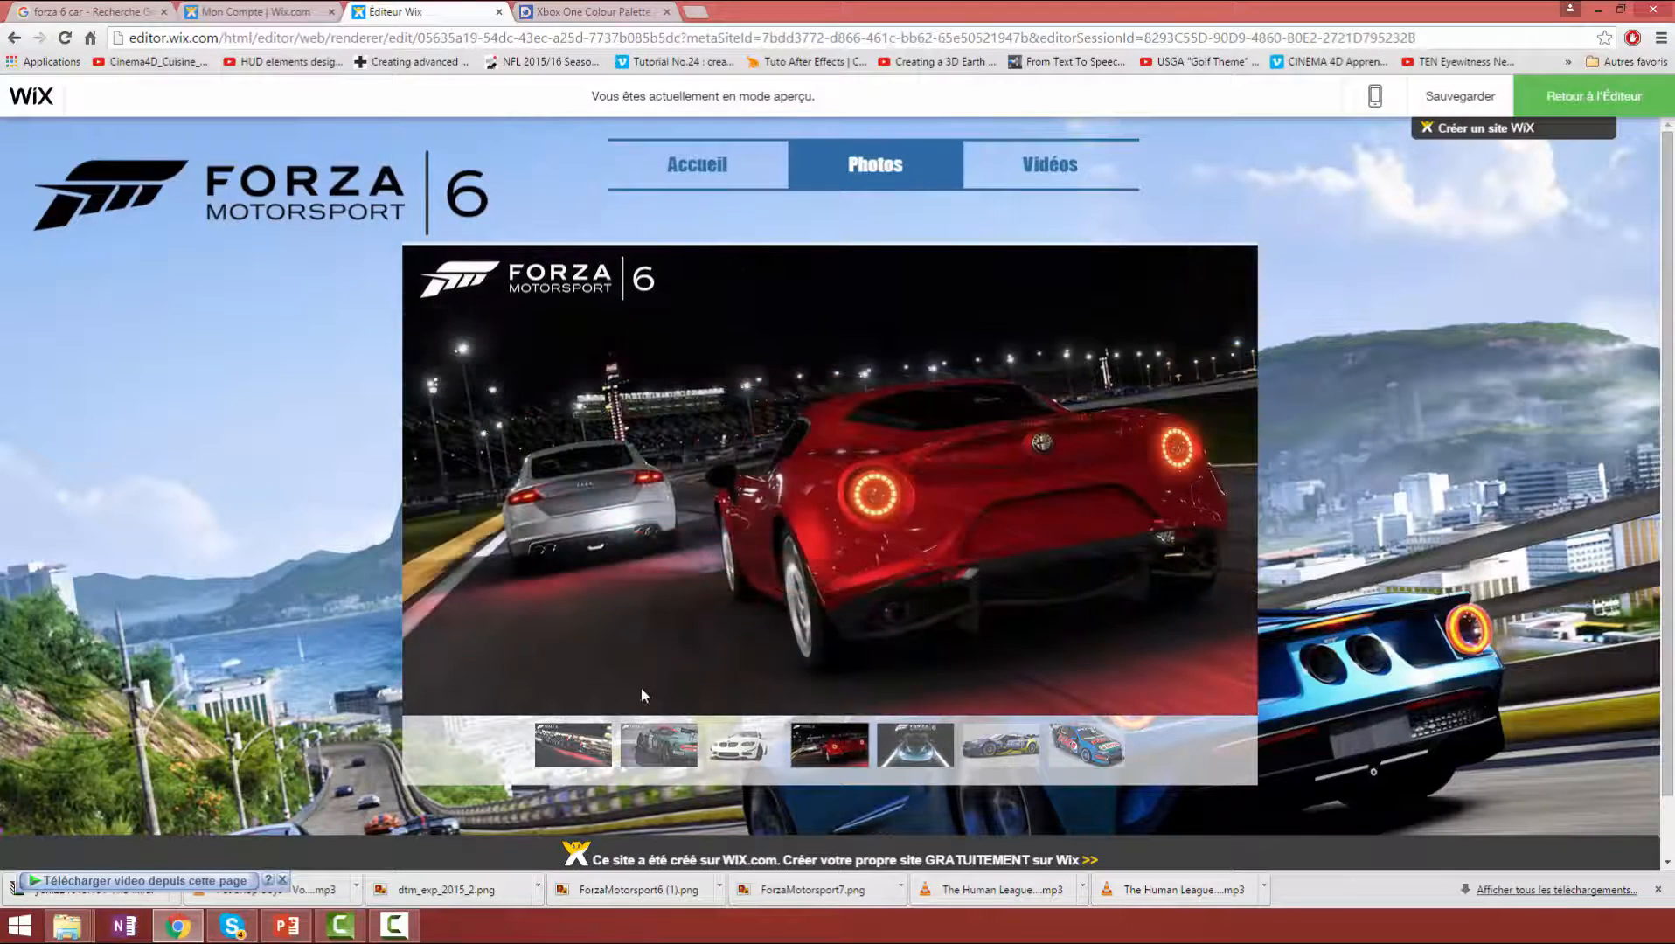
pyautogui.click(664, 745)
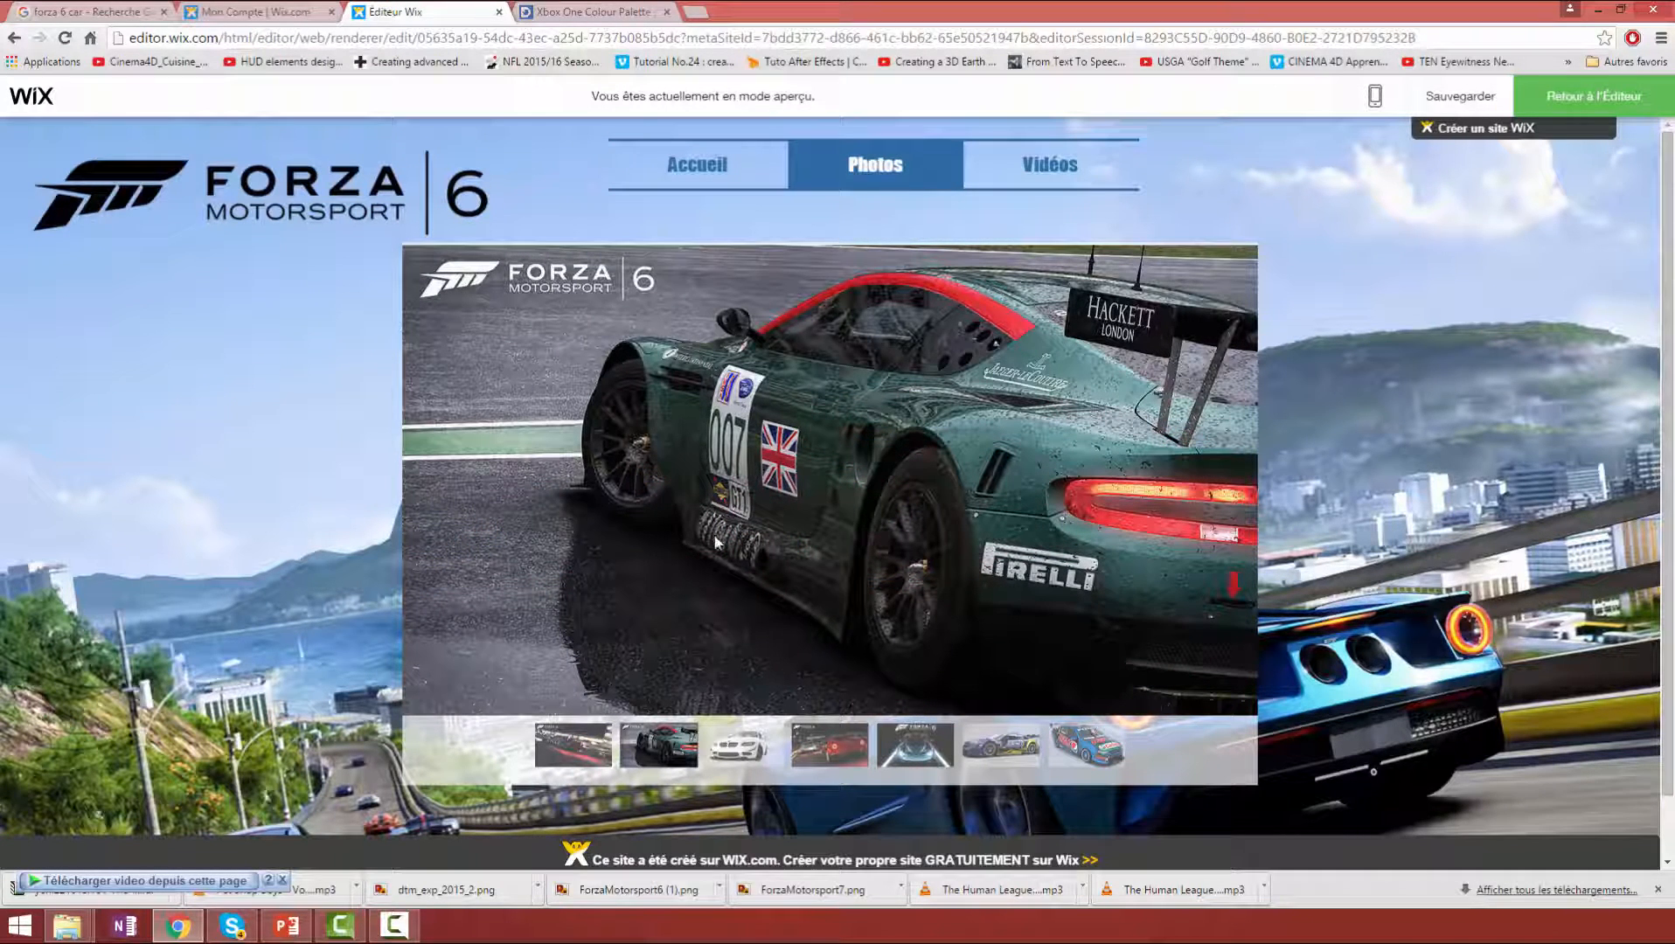
pyautogui.click(1587, 100)
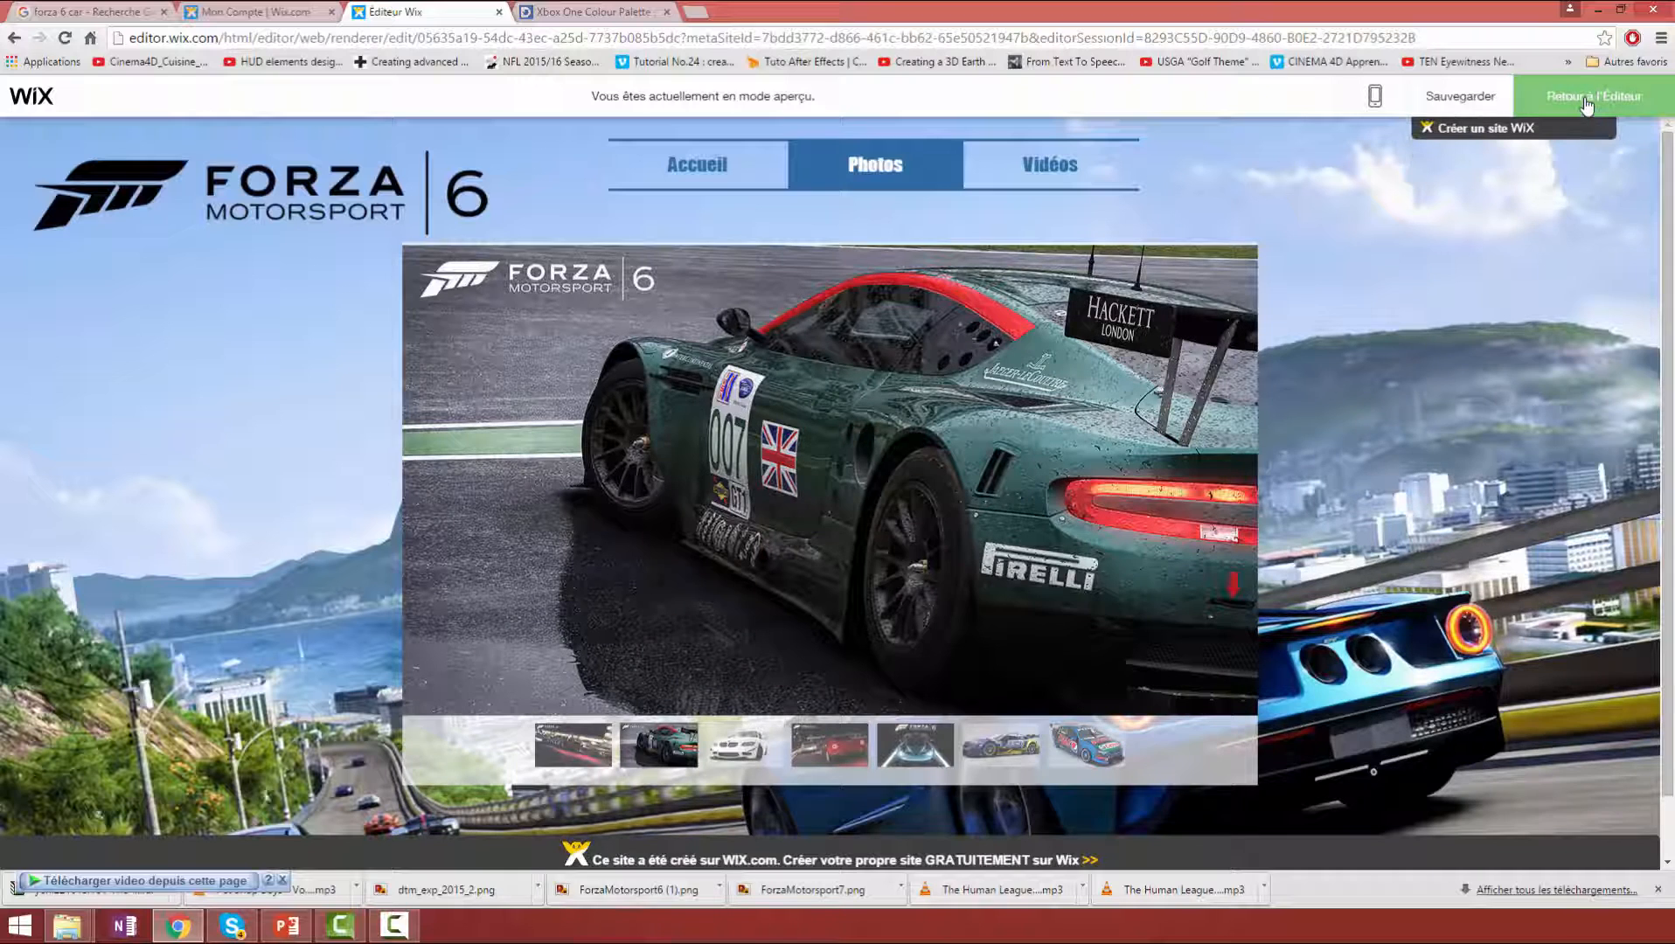
# - Nudge the gallery up to Y 146 and enable its navigation arrows and automatic playback
pyautogui.click(865, 486)
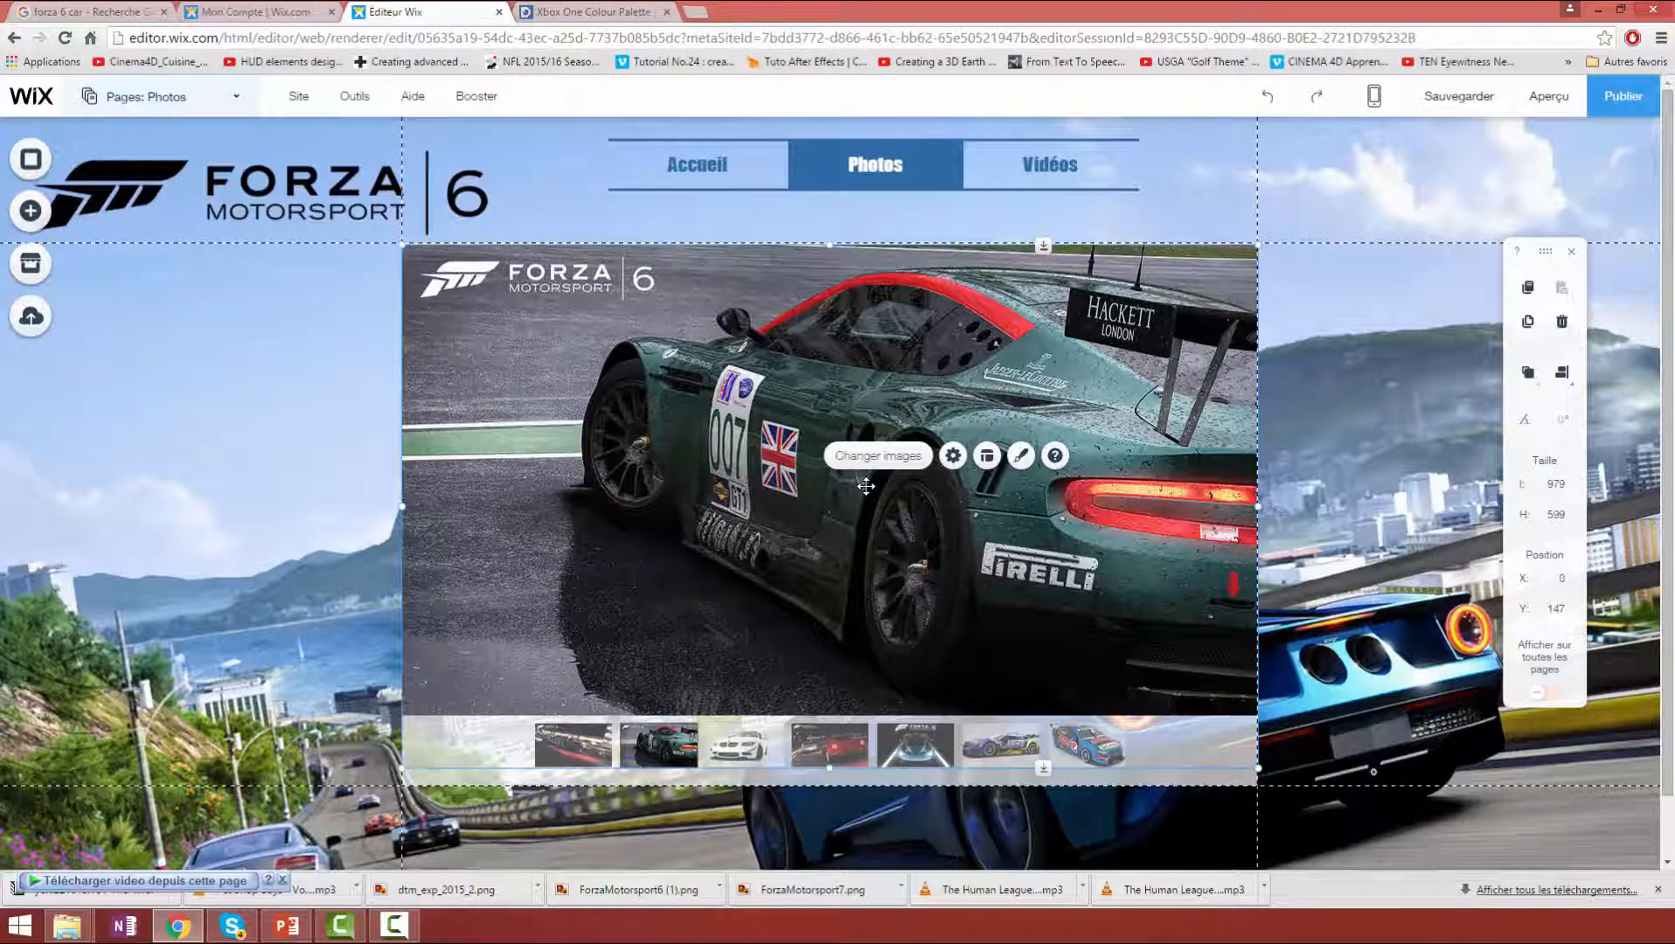
pyautogui.press('Up')
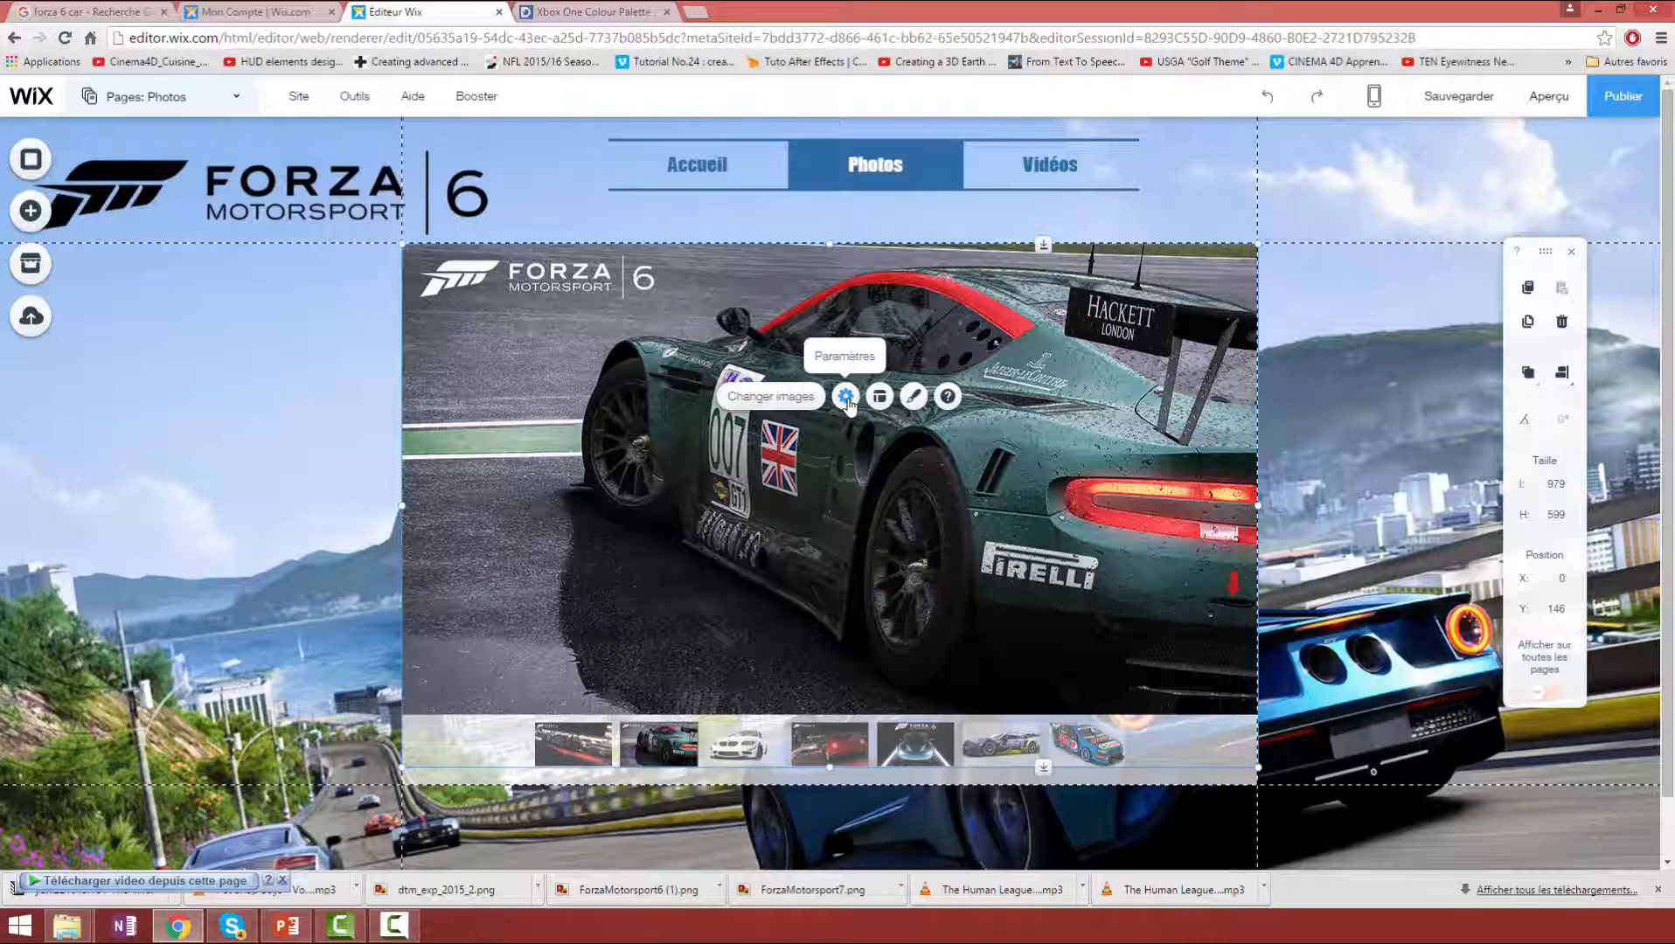
pyautogui.click(846, 397)
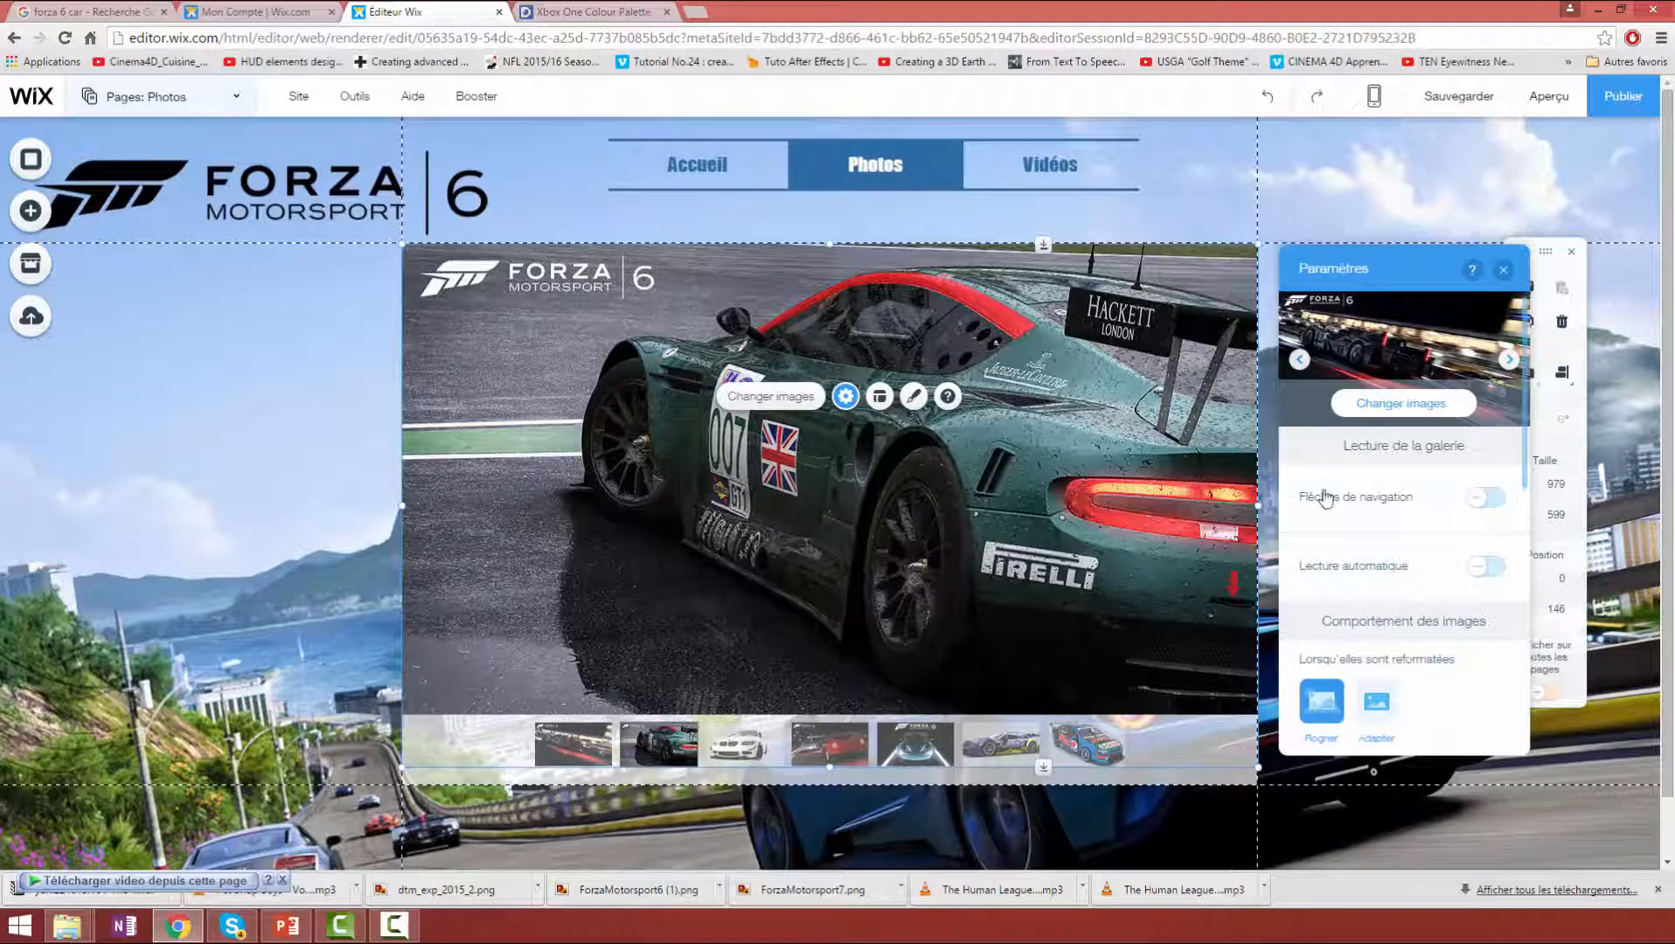
pyautogui.click(1497, 500)
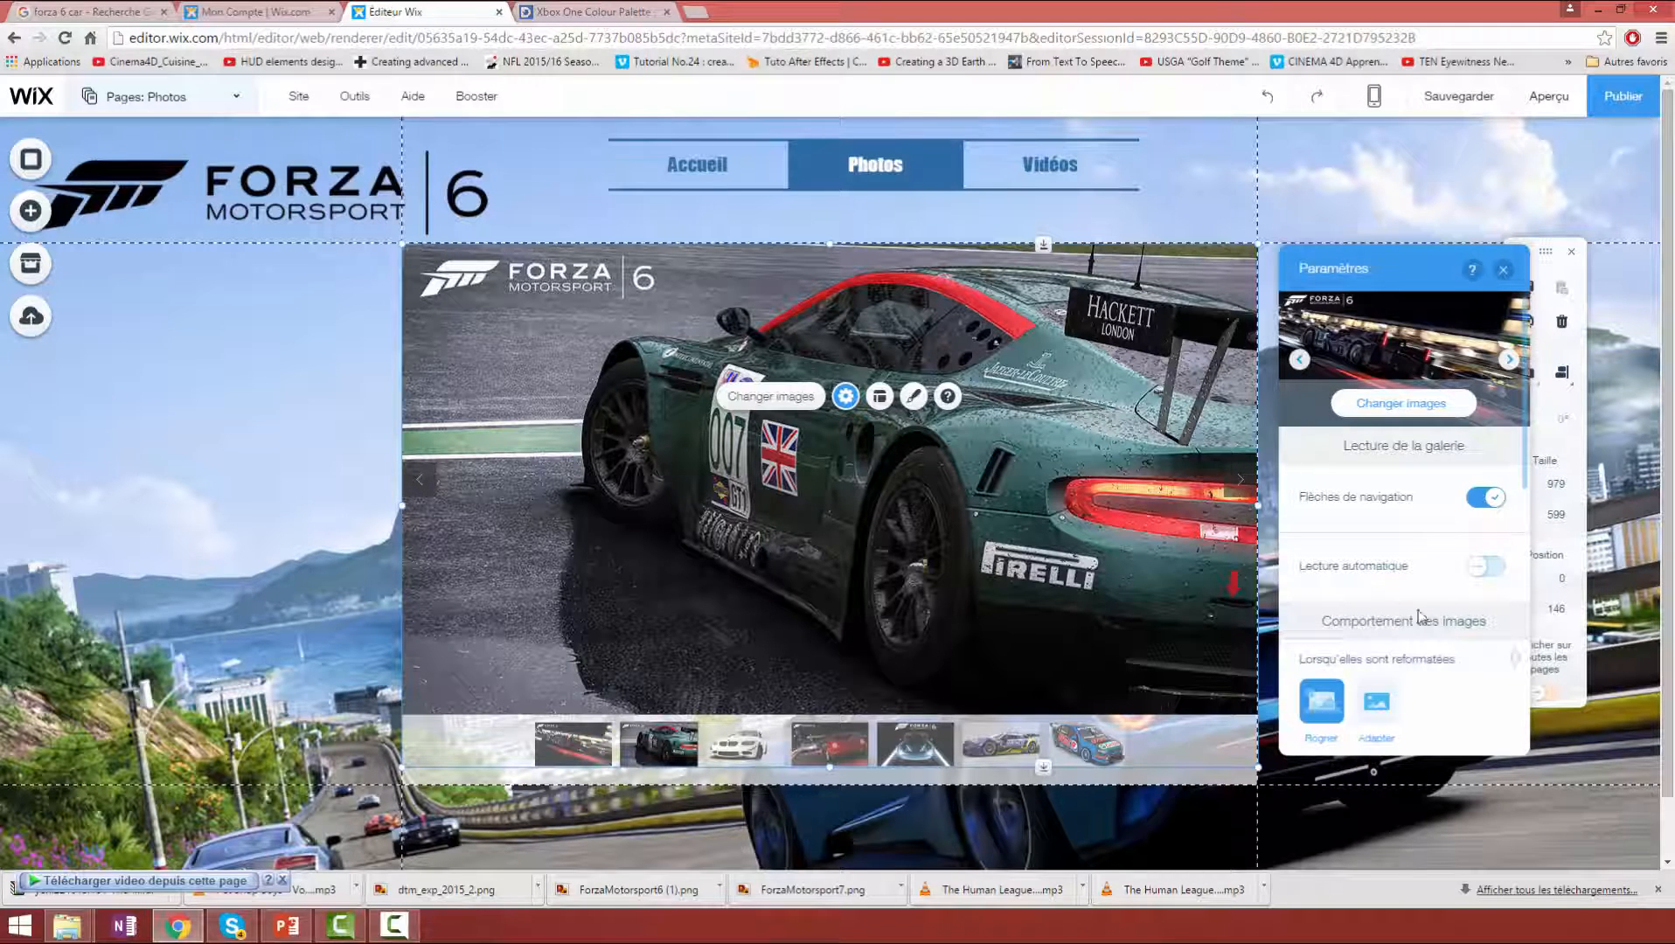
pyautogui.click(1505, 568)
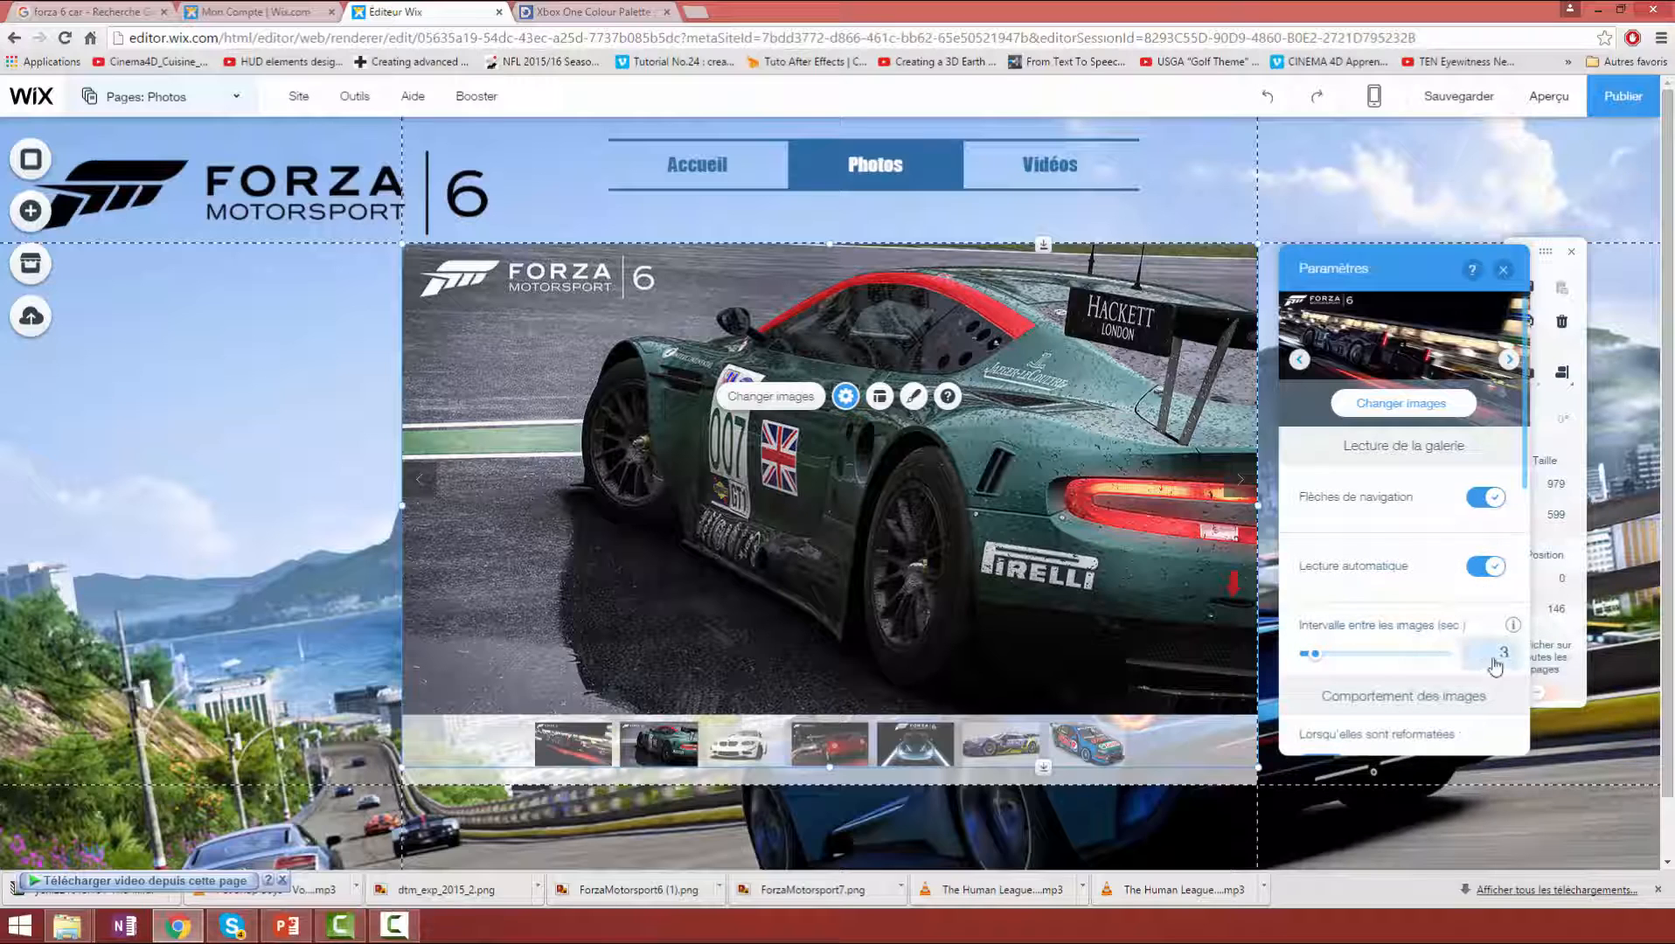
pyautogui.click(1503, 270)
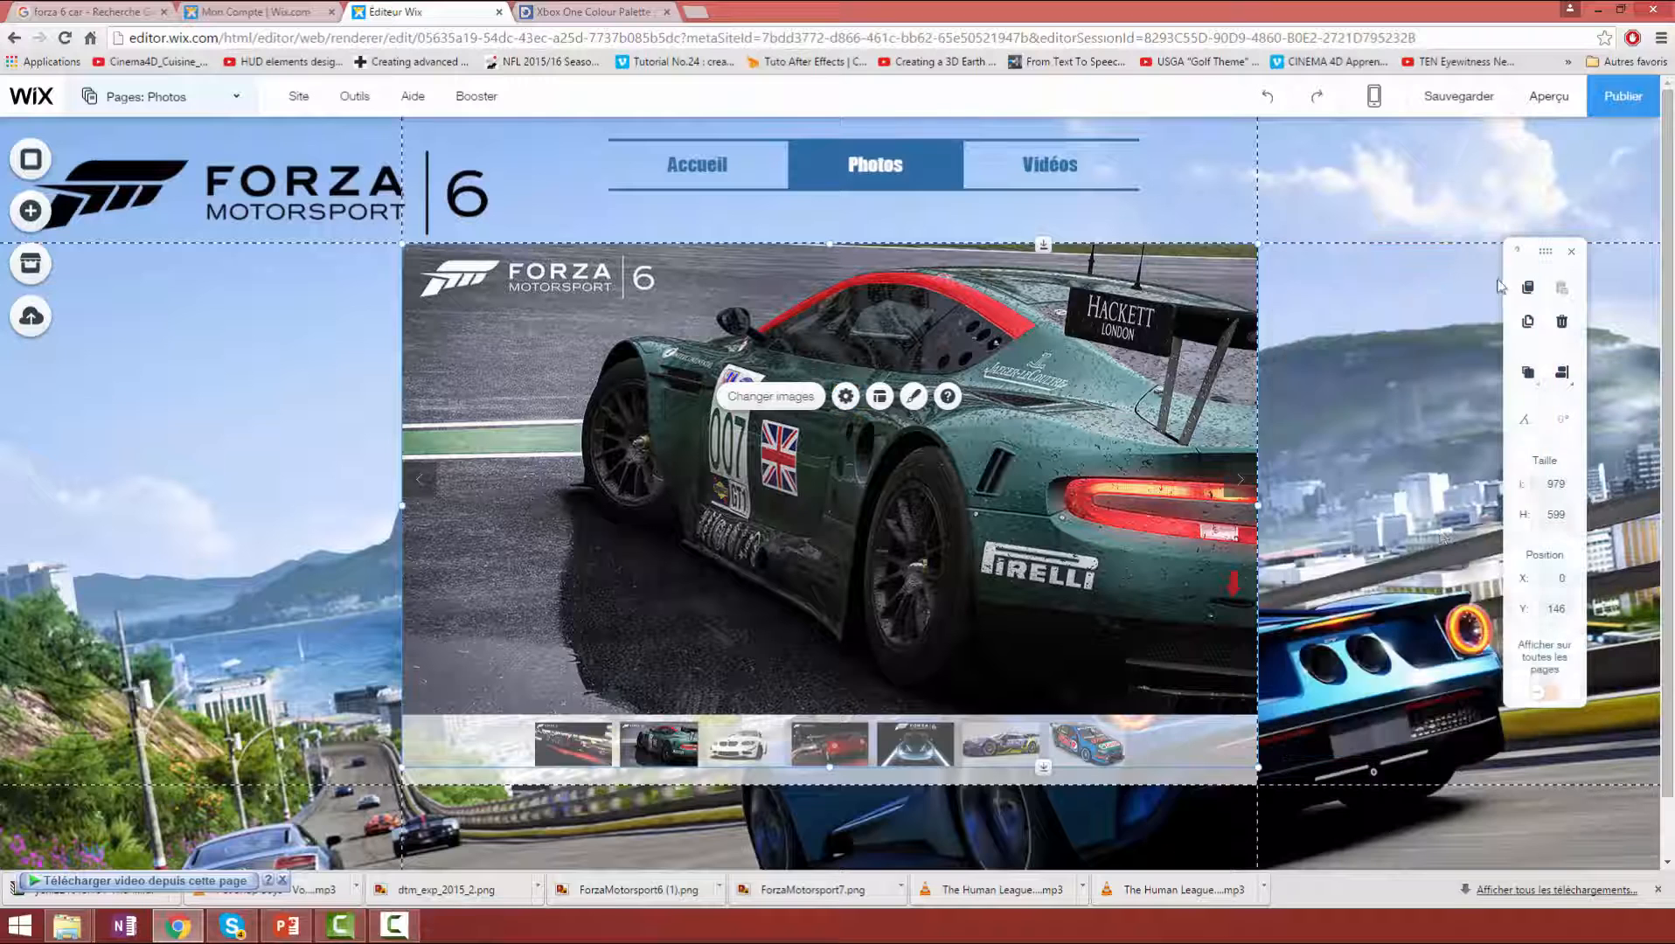
# - Preview the Photos page to check the gallery's navigation arrows and automatic playback
pyautogui.click(1550, 98)
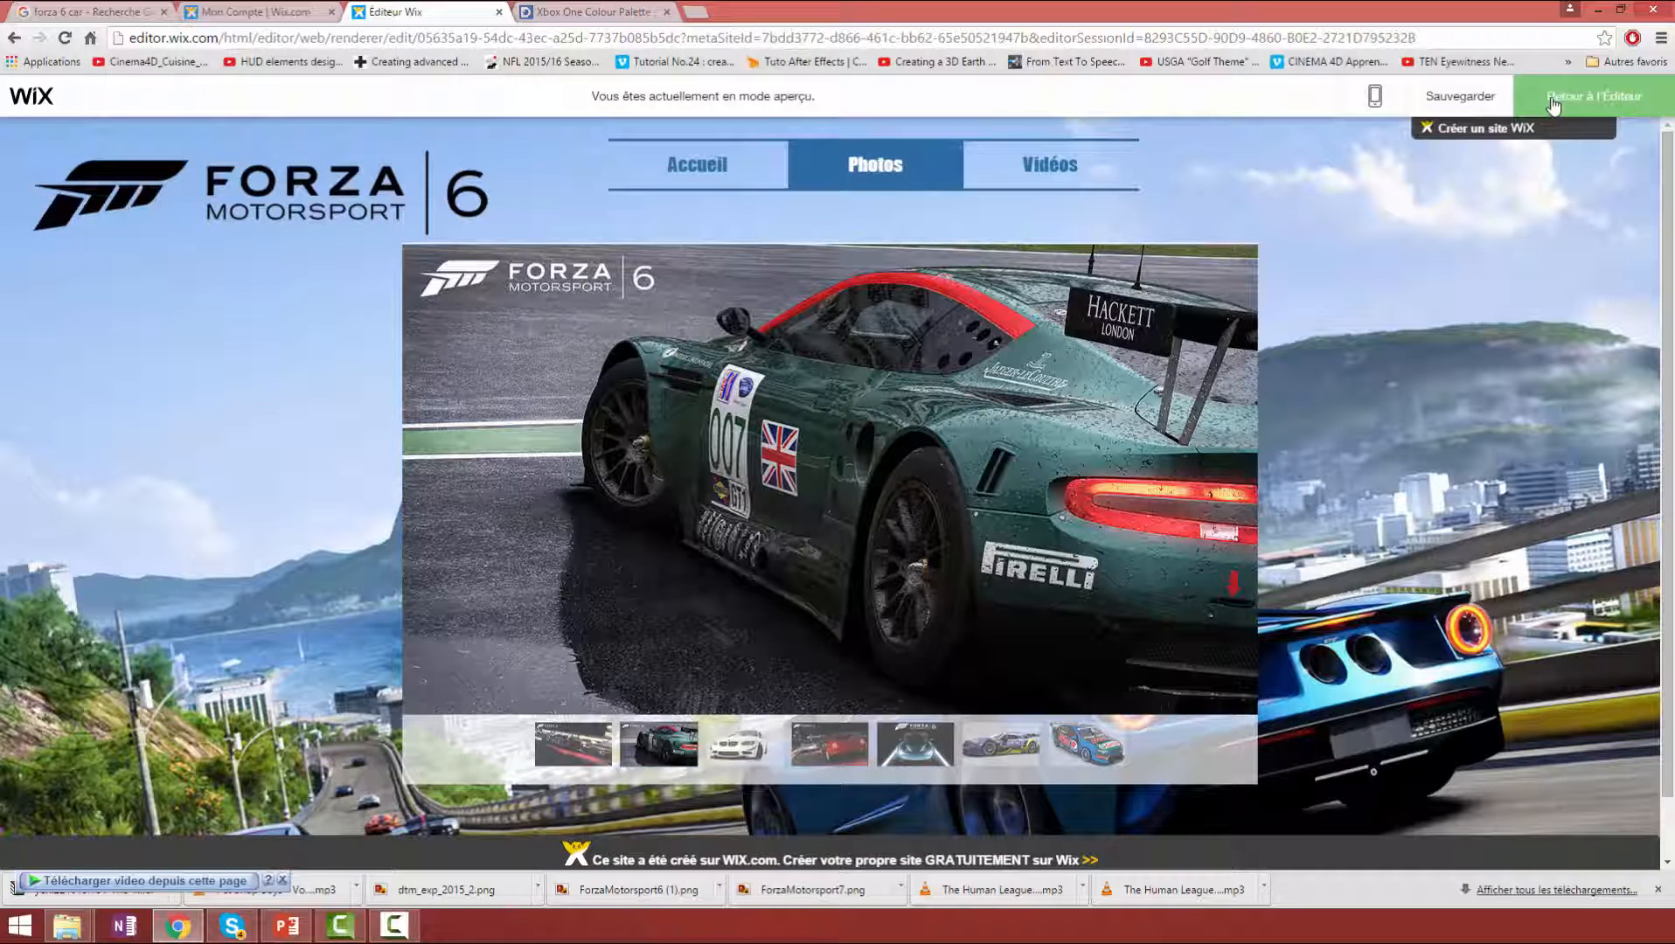